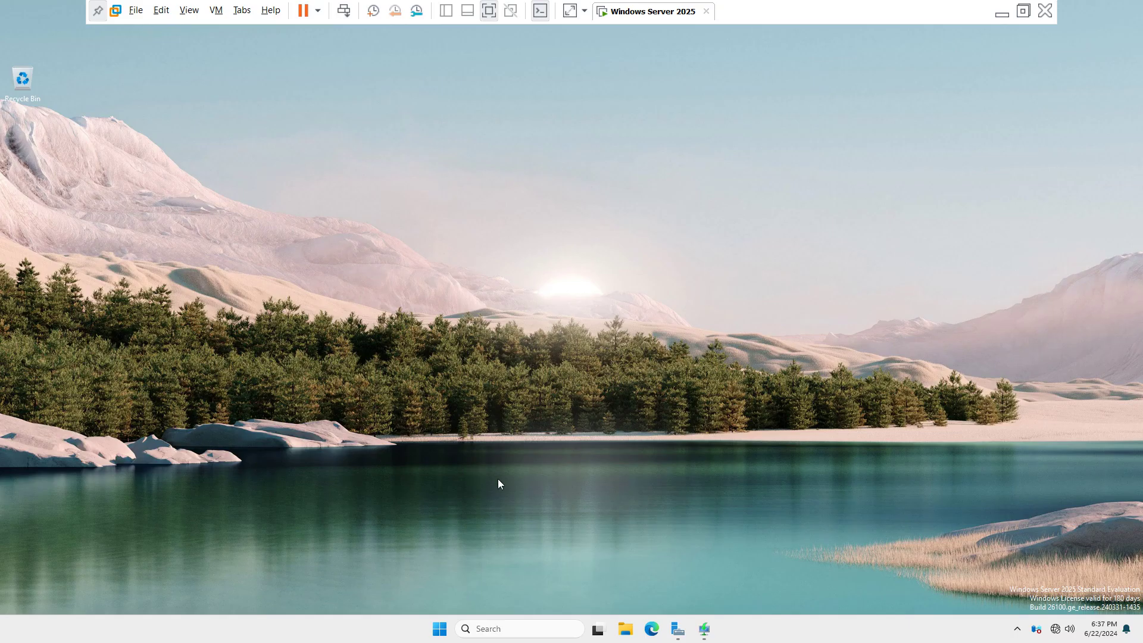
- Start Add Roles and Features and advance to Select server roles, with role-based installation on the local server
{"action": "left_click", "coordinate": [678, 628]}
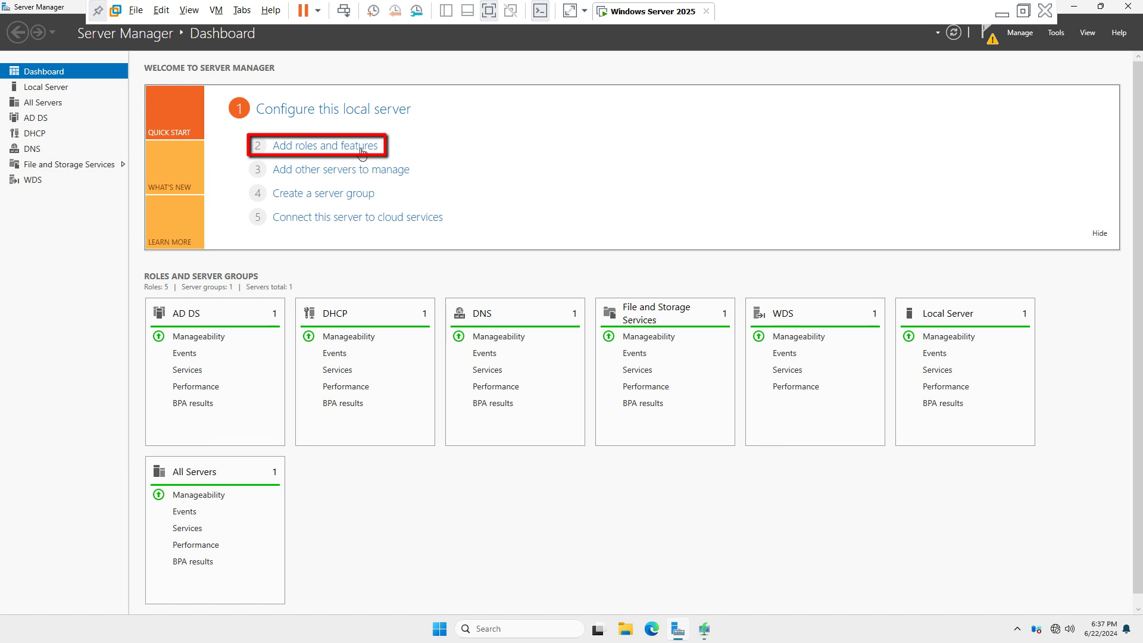
{"action": "left_click", "coordinate": [341, 147]}
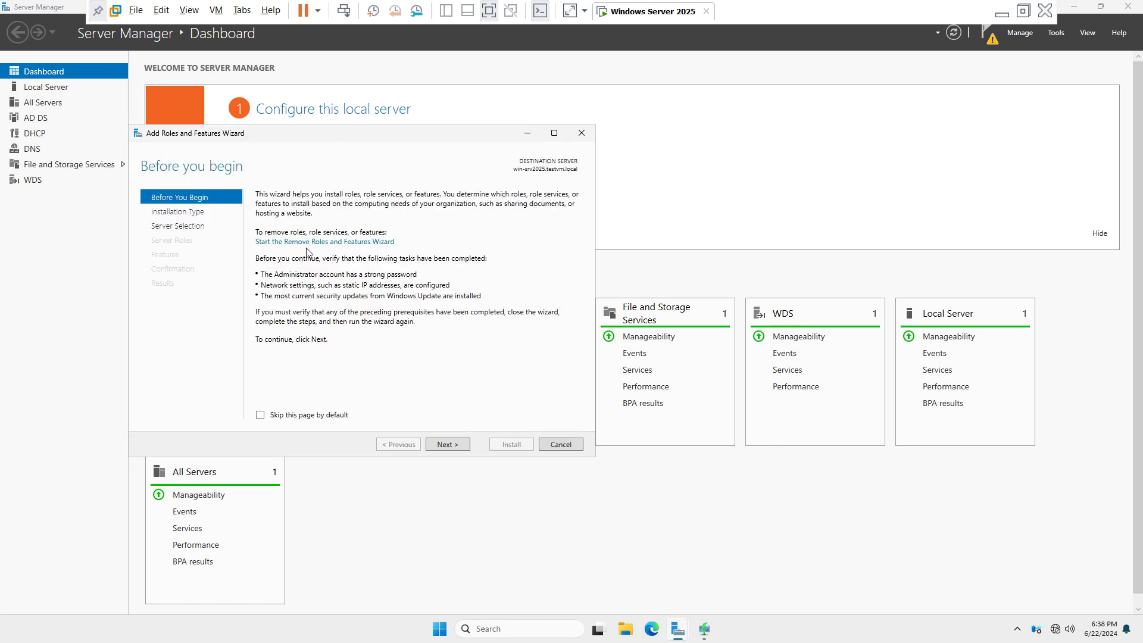
{"action": "left_click", "coordinate": [458, 445]}
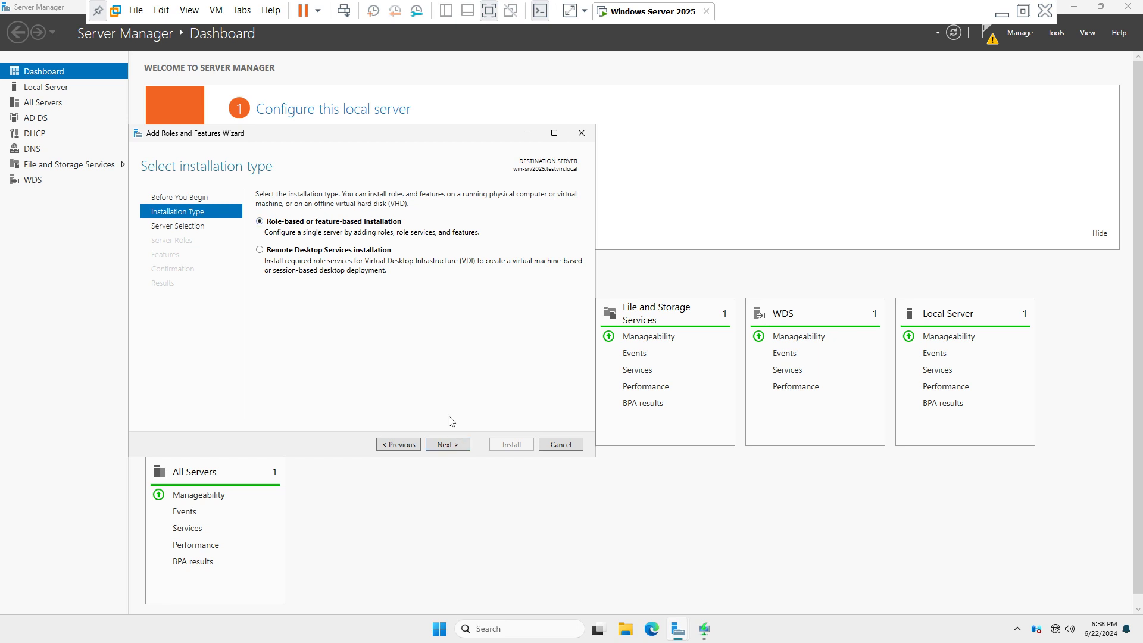
{"action": "left_click", "coordinate": [459, 445]}
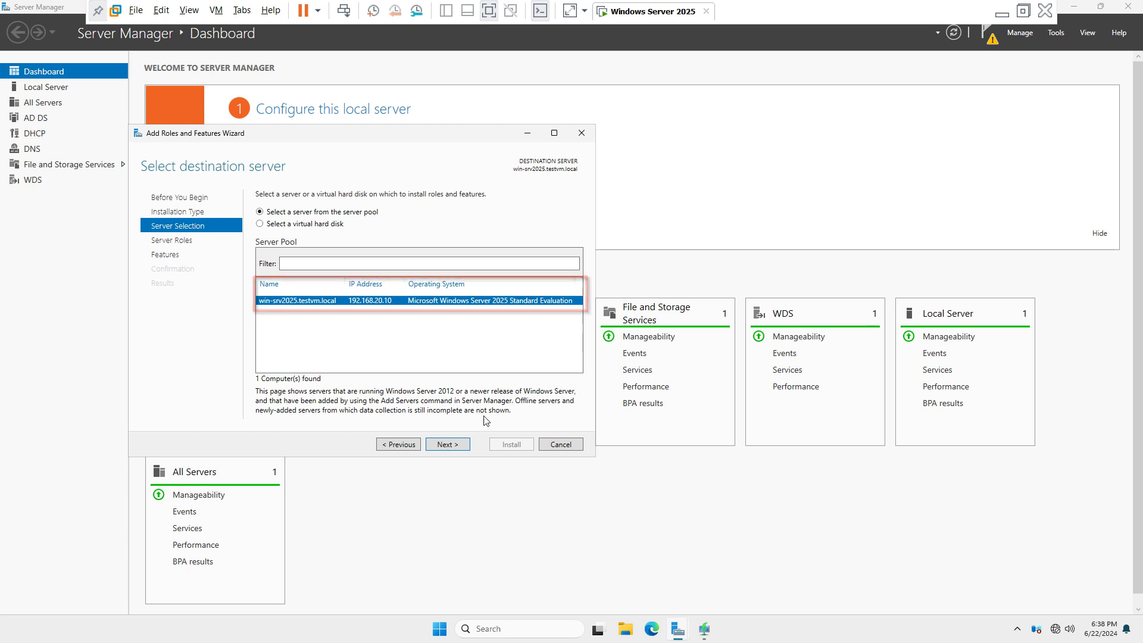
{"action": "left_click", "coordinate": [457, 447]}
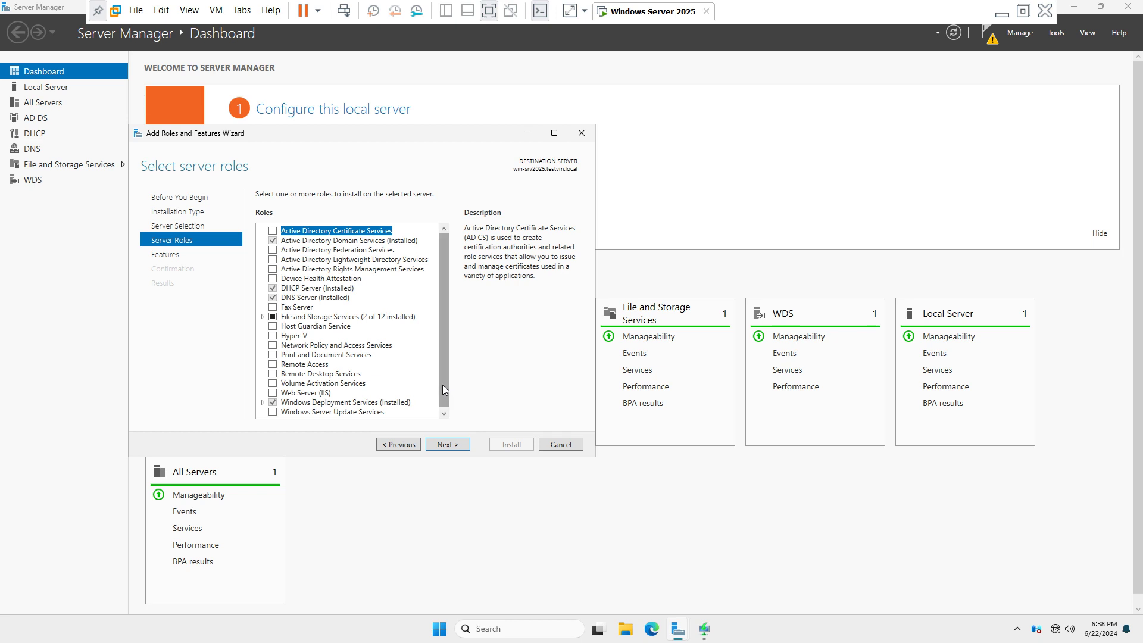
- Tick Windows Server Backup under Features, install it, and close the finished wizard
{"action": "left_click", "coordinate": [445, 445]}
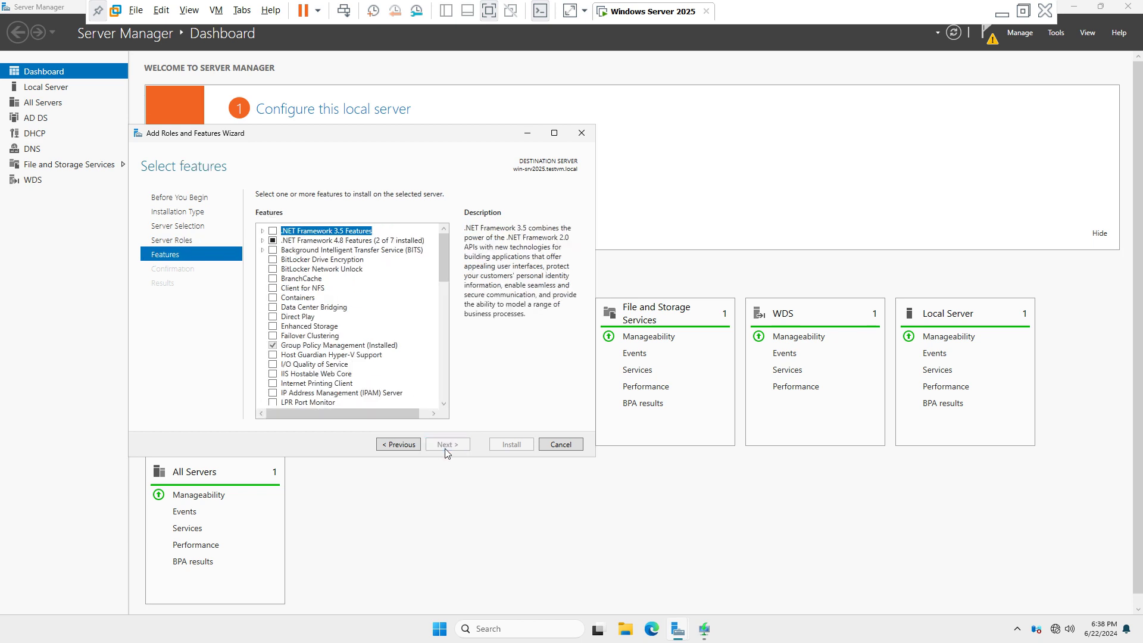
{"action": "left_click_drag", "start_coordinate": [446, 250], "coordinate": [450, 396]}
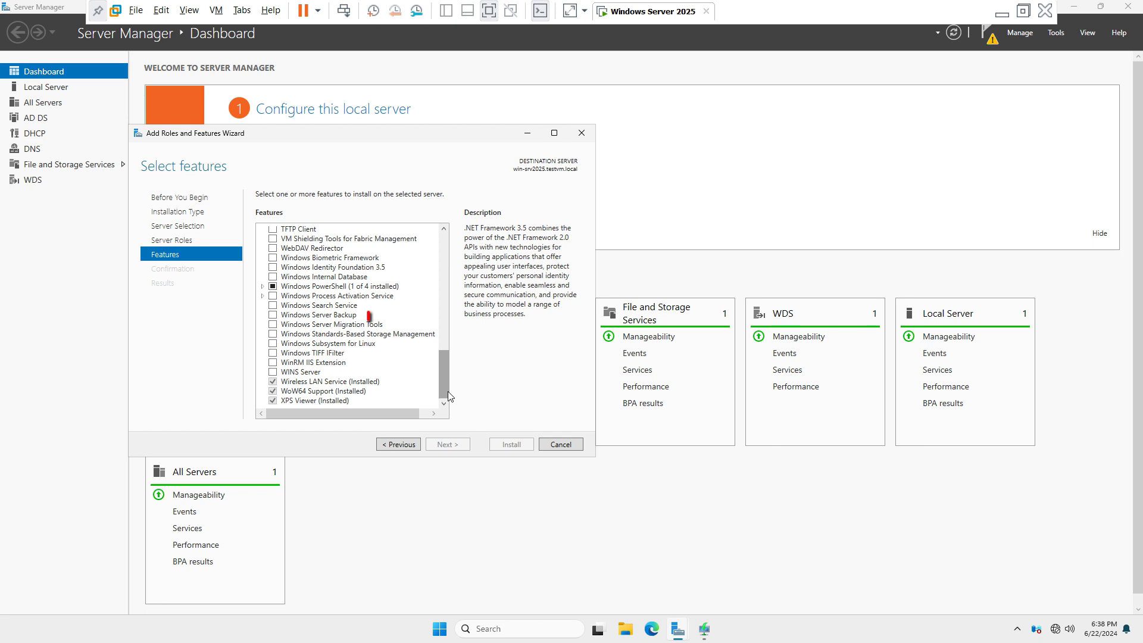
{"action": "left_click", "coordinate": [290, 316]}
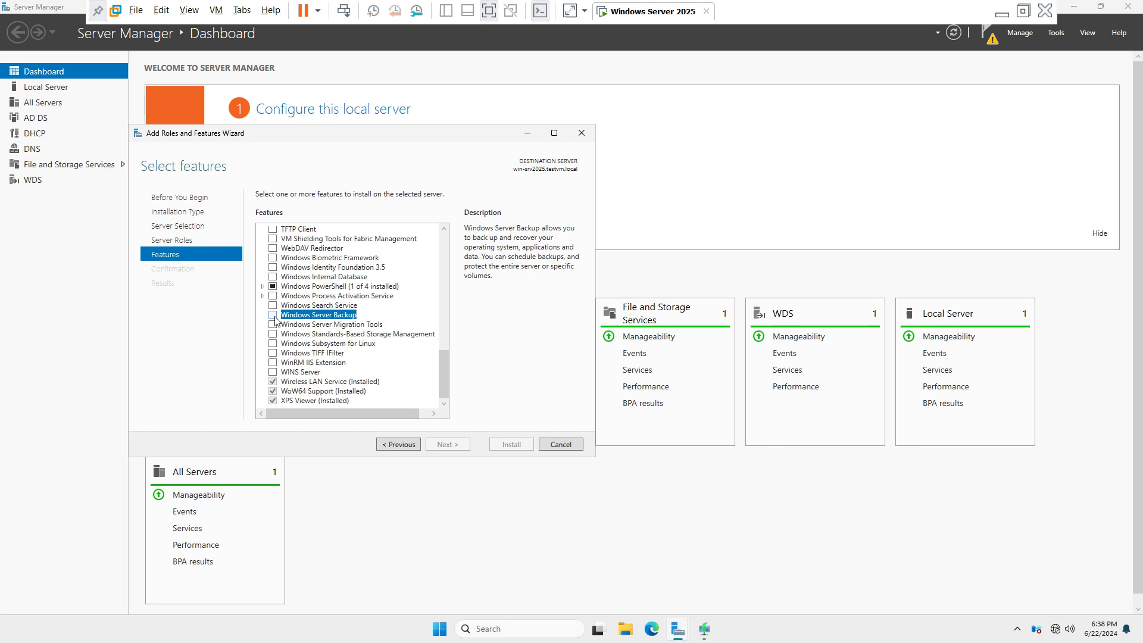
{"action": "left_click", "coordinate": [273, 315]}
{"action": "left_click", "coordinate": [457, 444]}
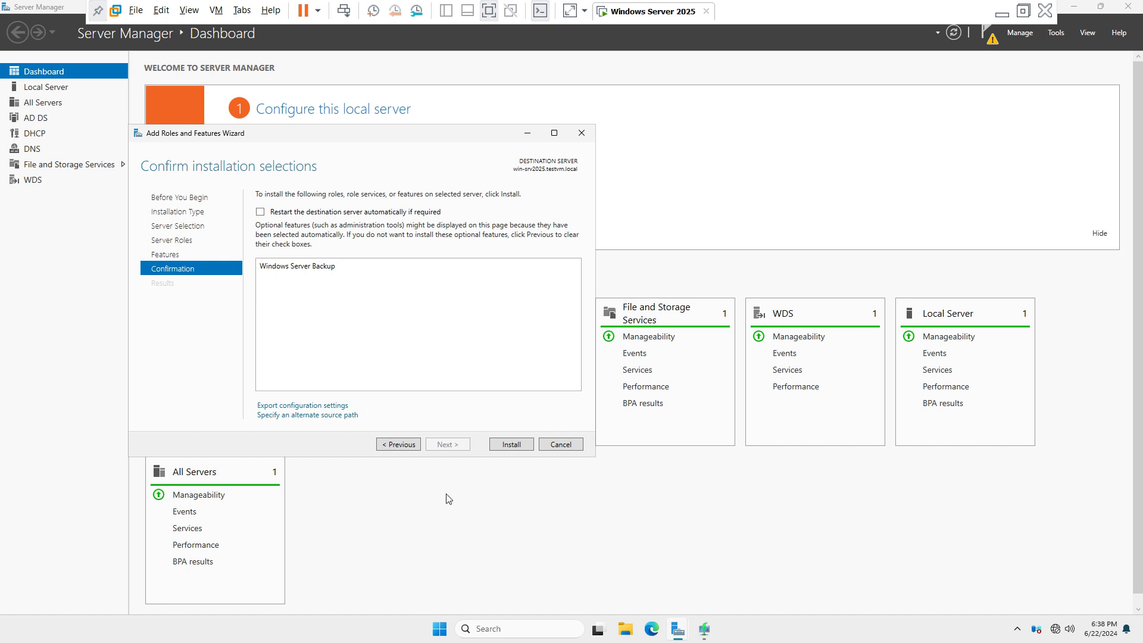
{"action": "left_click", "coordinate": [515, 444]}
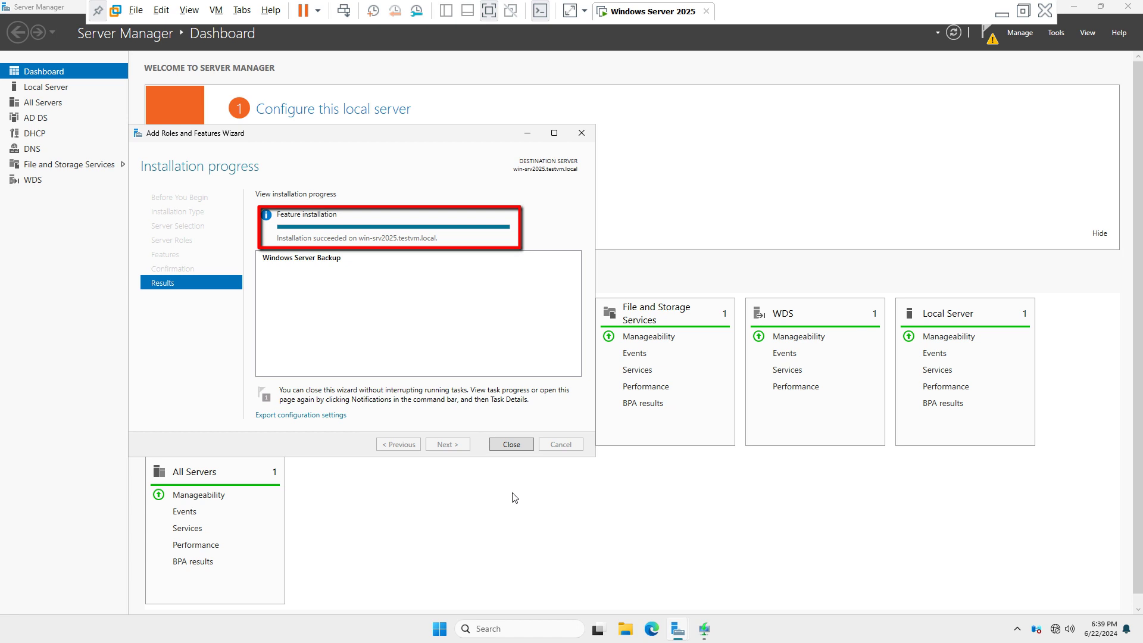
{"action": "left_click", "coordinate": [530, 444]}
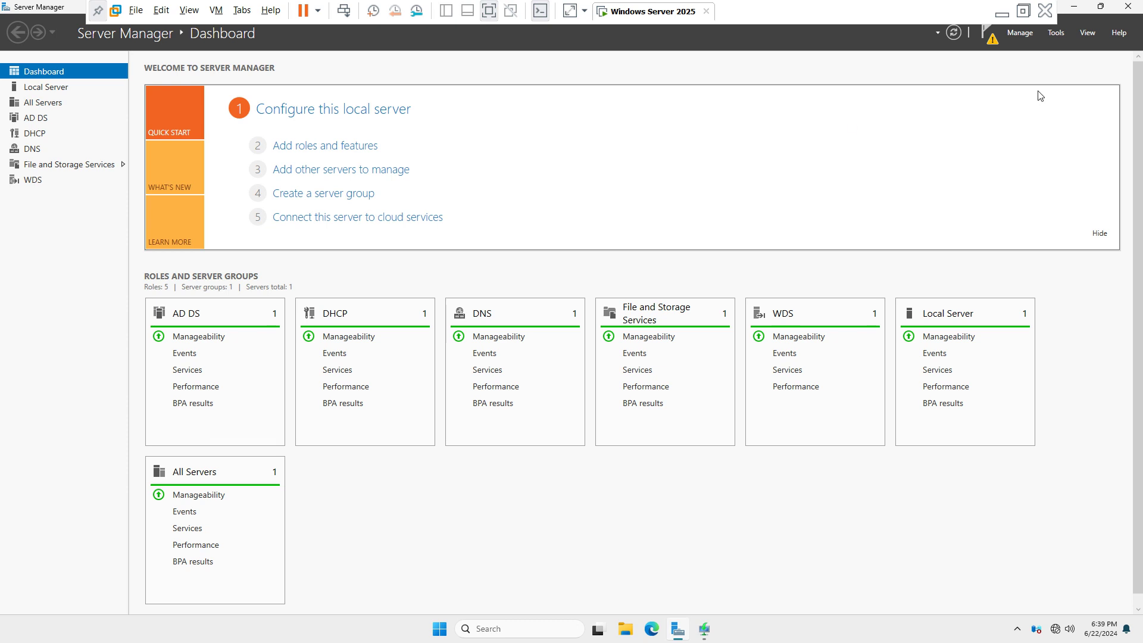
- Launch Windows Server Backup from Tools, widen its tree pane, and show the Local Backup view
{"action": "left_click", "coordinate": [1062, 35]}
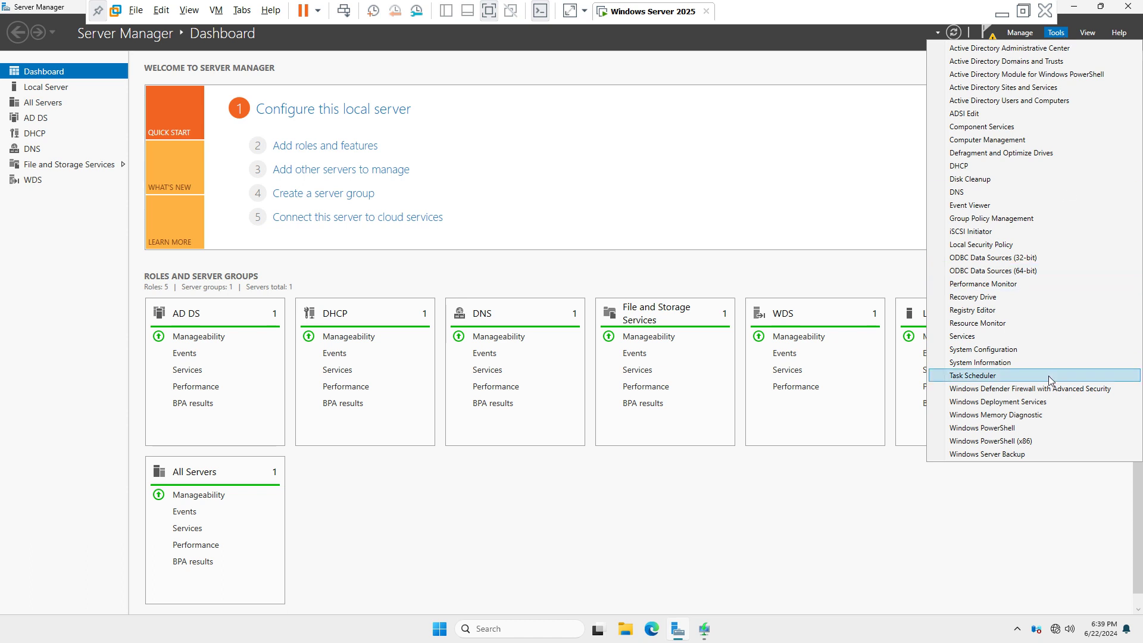
{"action": "left_click", "coordinate": [1010, 455]}
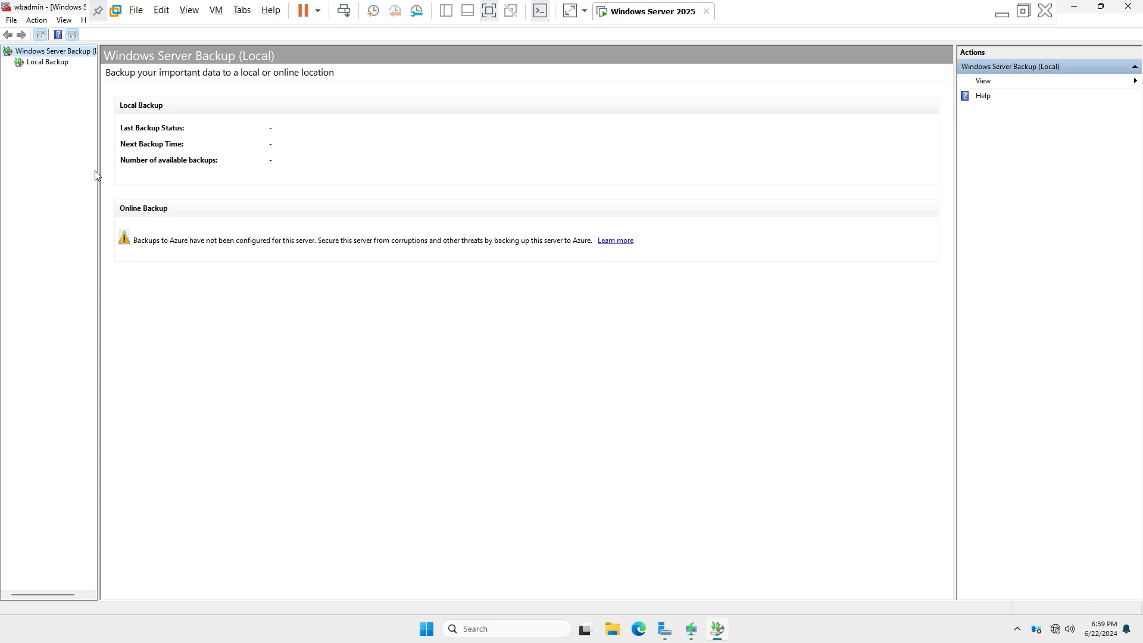
{"action": "left_click_drag", "start_coordinate": [98, 173], "coordinate": [262, 181]}
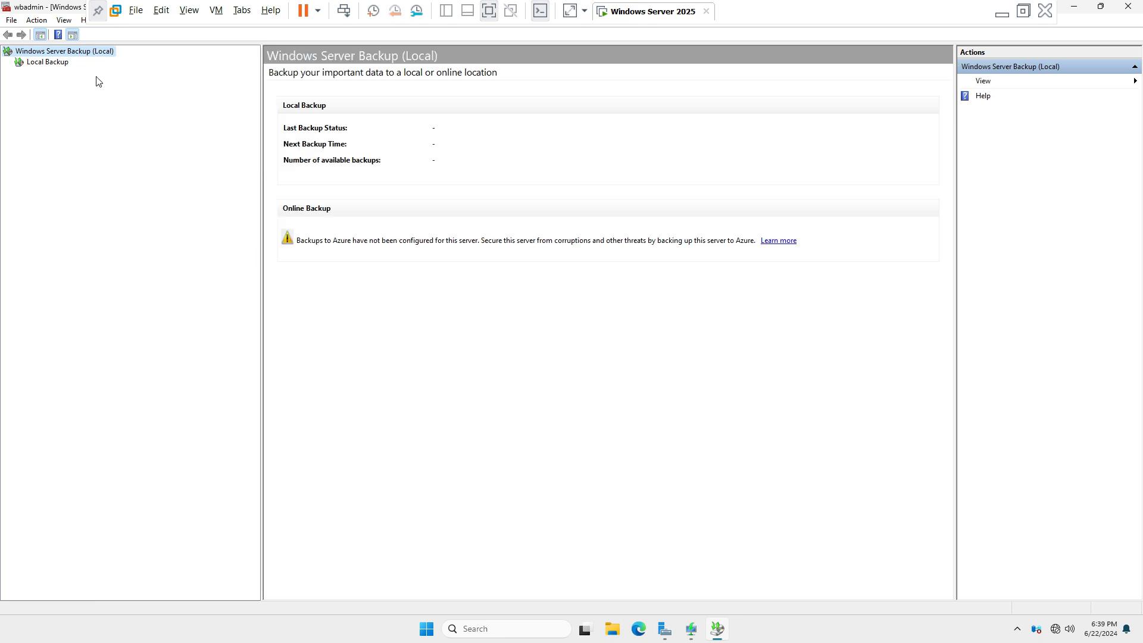
{"action": "left_click", "coordinate": [41, 66]}
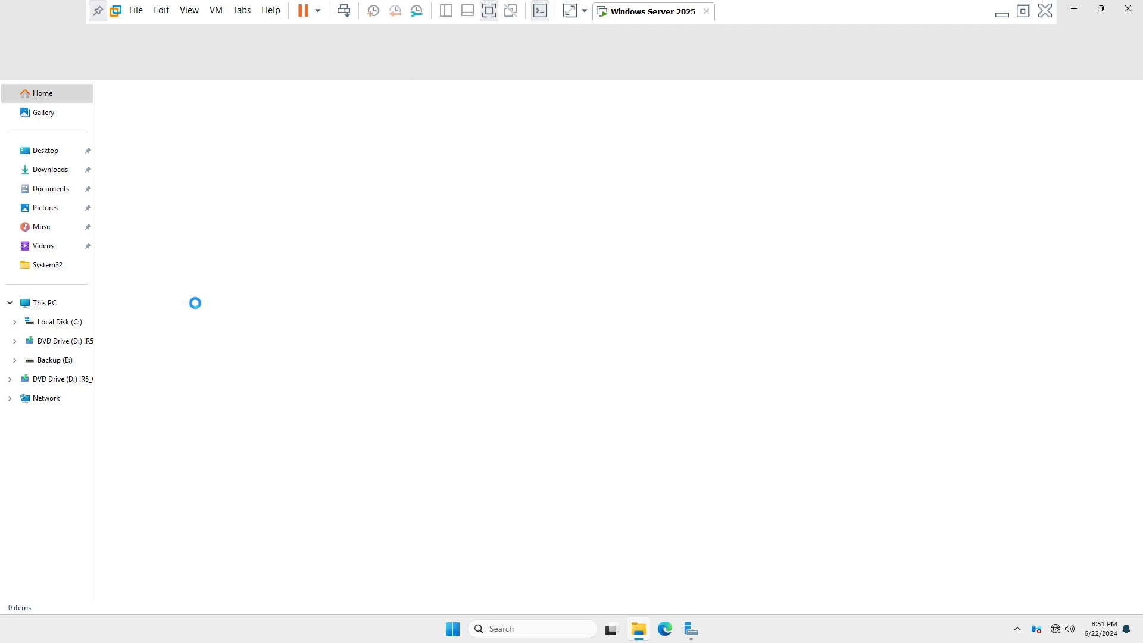
- Open Backup (E:) from This PC, confirm it holds only a WDS folder, then close Explorer
{"action": "left_click", "coordinate": [35, 304]}
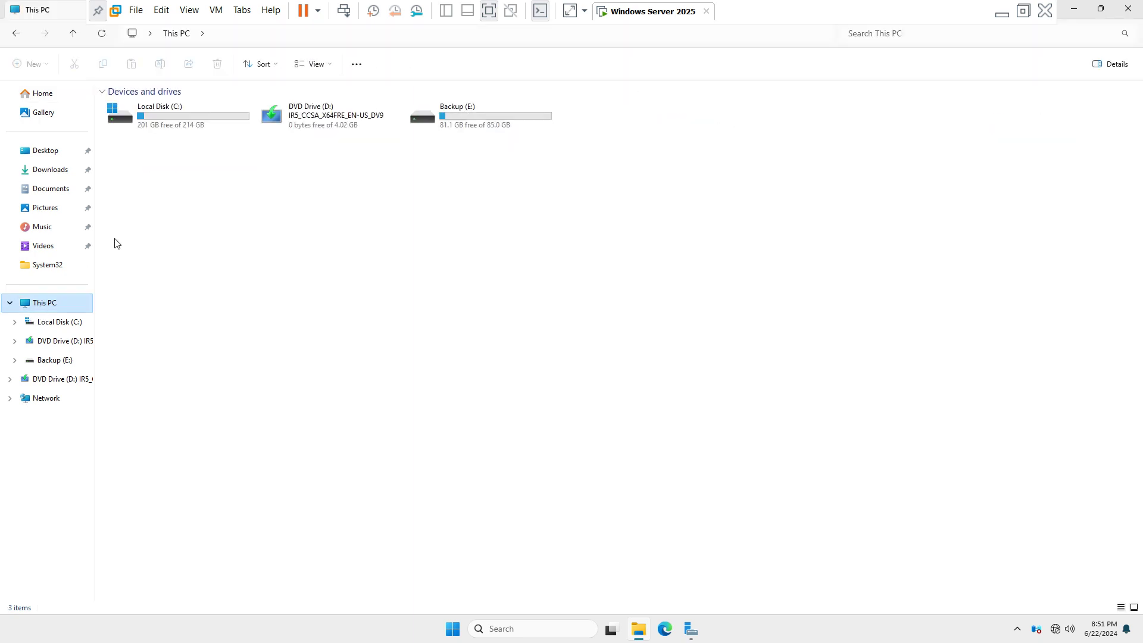
{"action": "left_click", "coordinate": [481, 116]}
{"action": "double_click", "coordinate": [480, 115]}
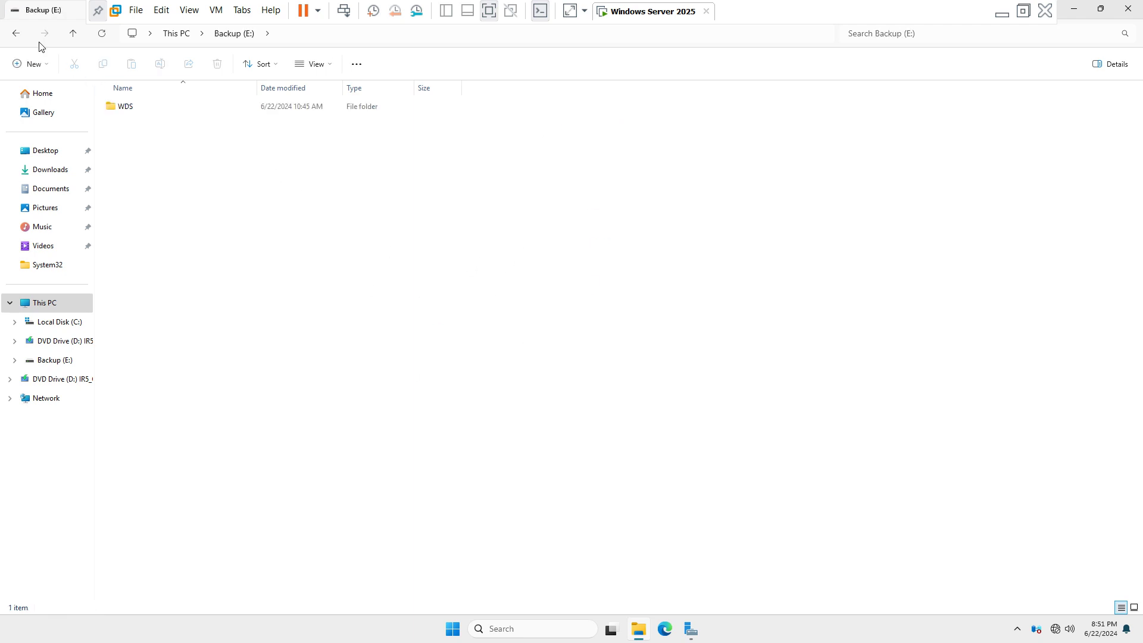
{"action": "left_click", "coordinate": [13, 33]}
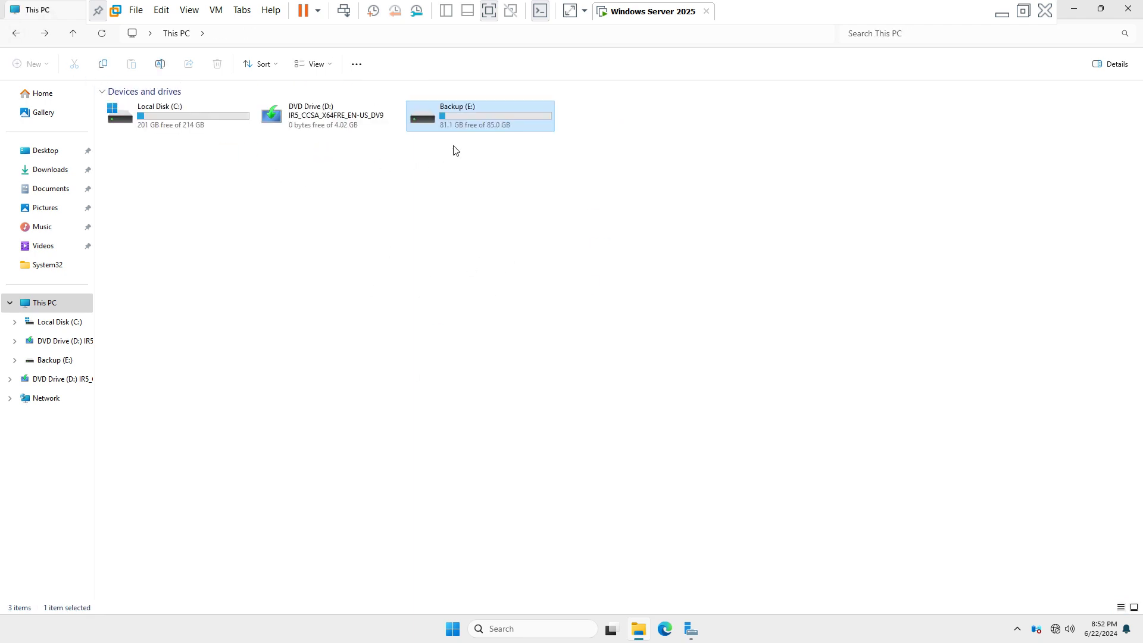
{"action": "left_click", "coordinate": [1125, 12]}
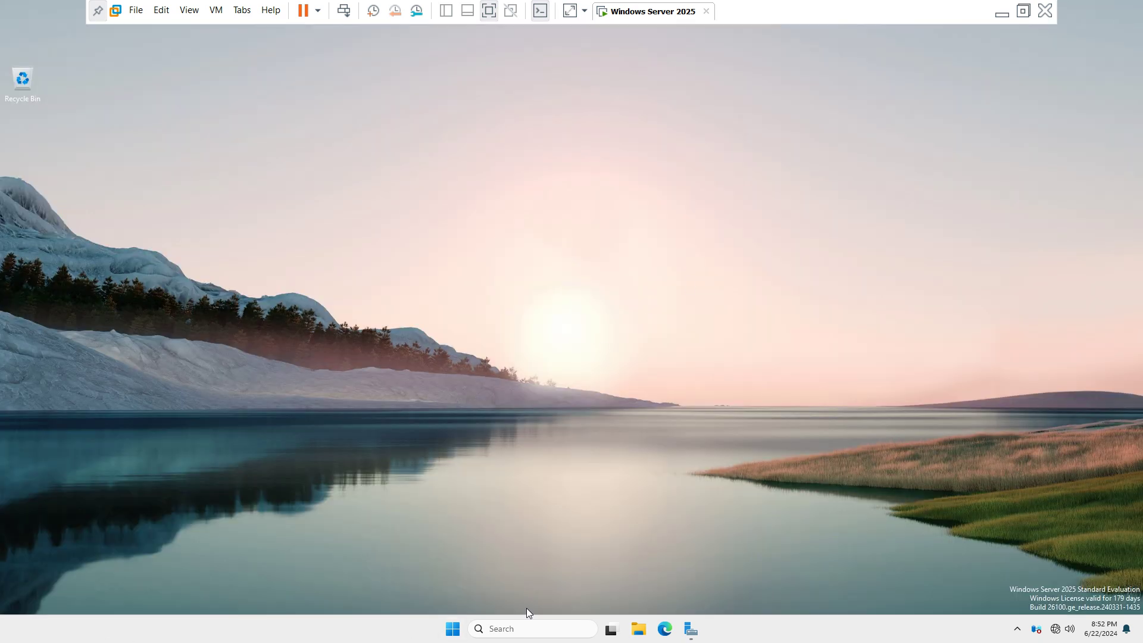
- Search the Start menu for 'command' and run Command Prompt as administrator
{"action": "left_click", "coordinate": [454, 629]}
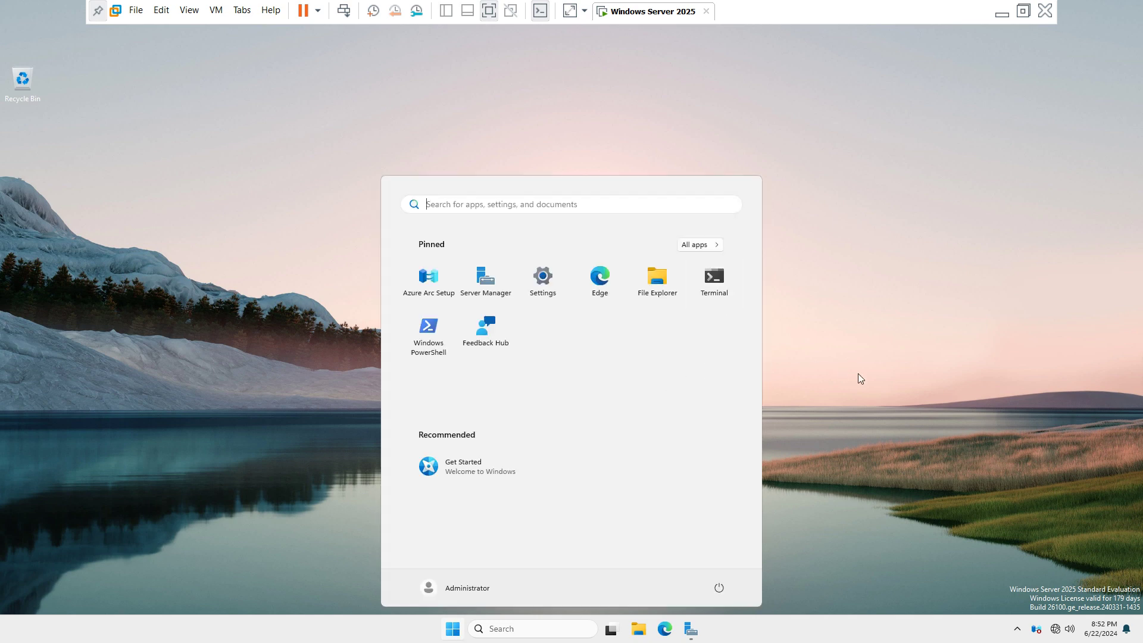
{"action": "type", "text": "comman"}
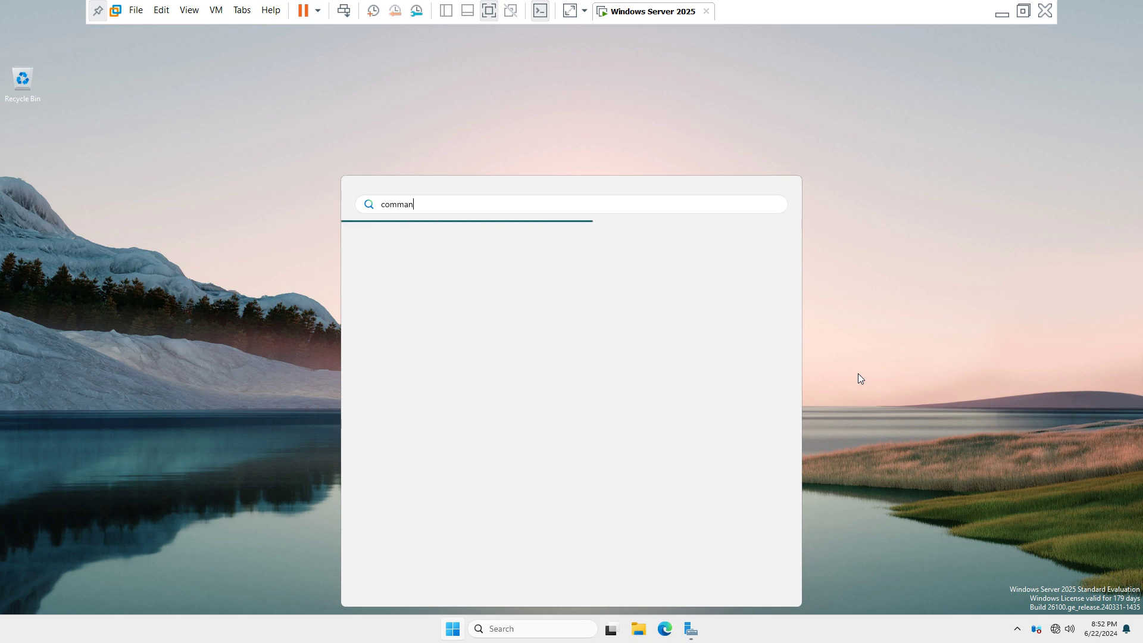
{"action": "type", "text": "d"}
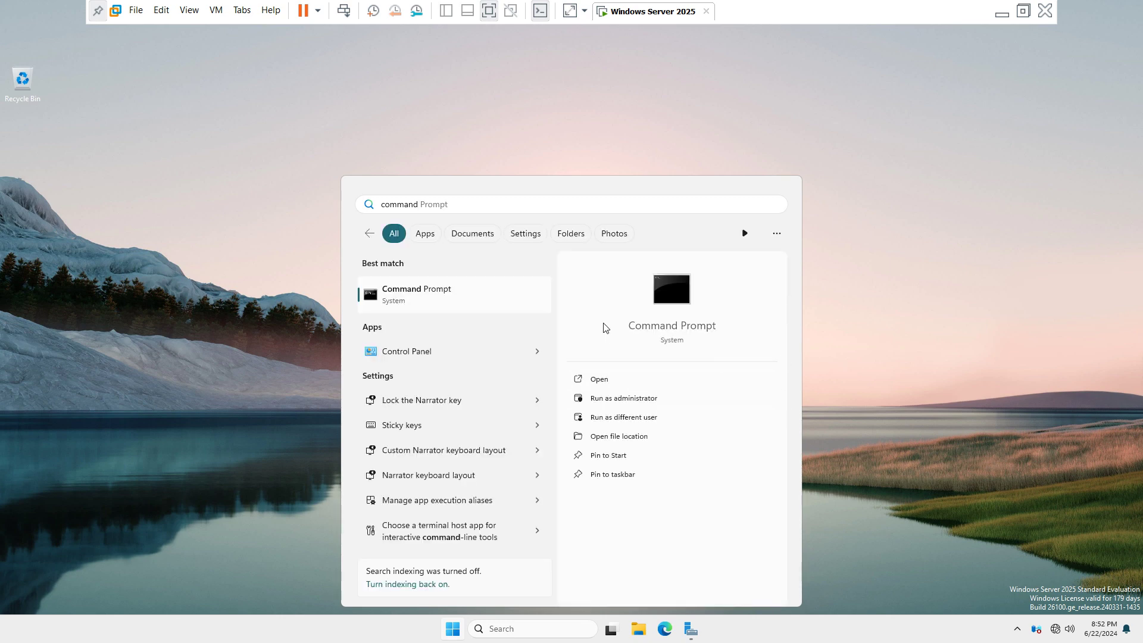
{"action": "right_click", "coordinate": [393, 303]}
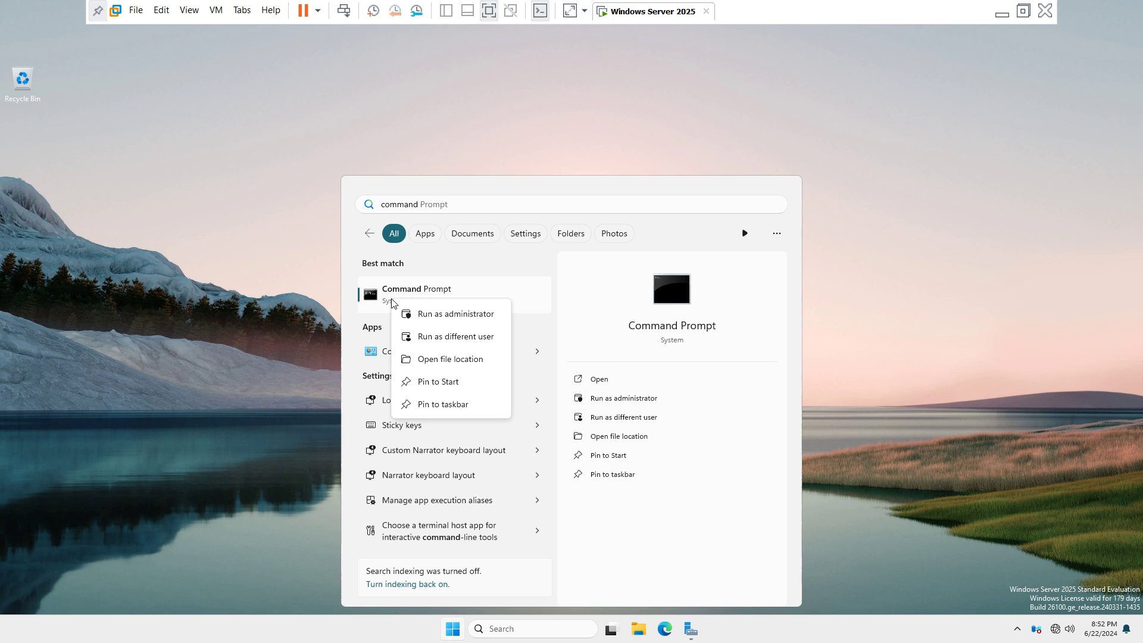
{"action": "left_click", "coordinate": [451, 314]}
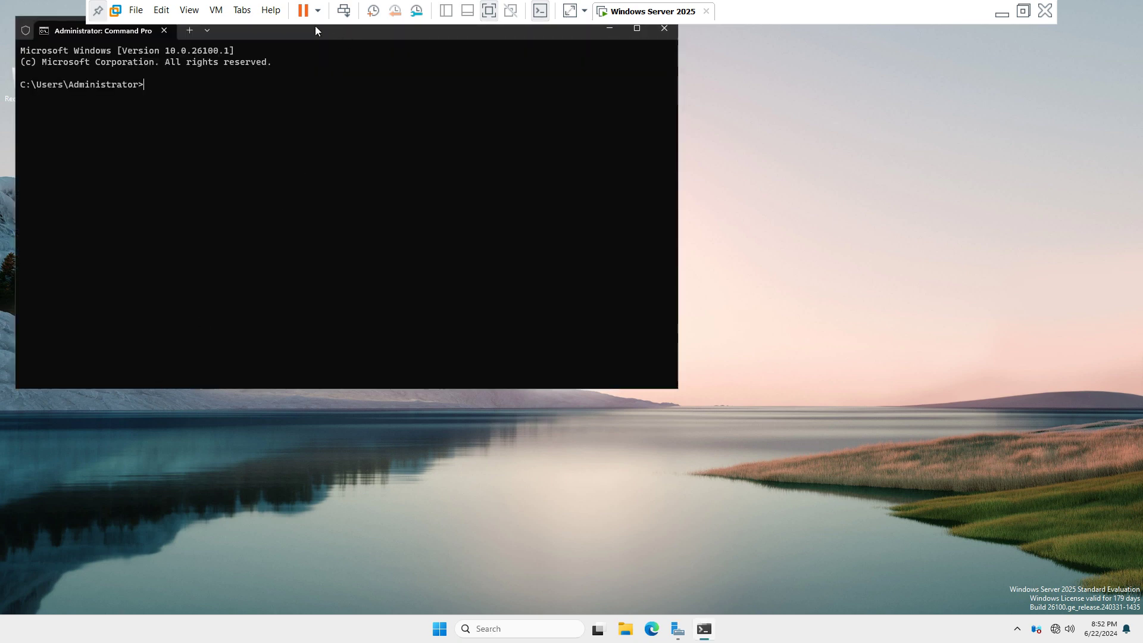
- Move and enlarge the console, then type 'wbadmin start systemstatebackup -backuptarget:E:' without running it
{"action": "left_click_drag", "start_coordinate": [310, 27], "coordinate": [406, 97]}
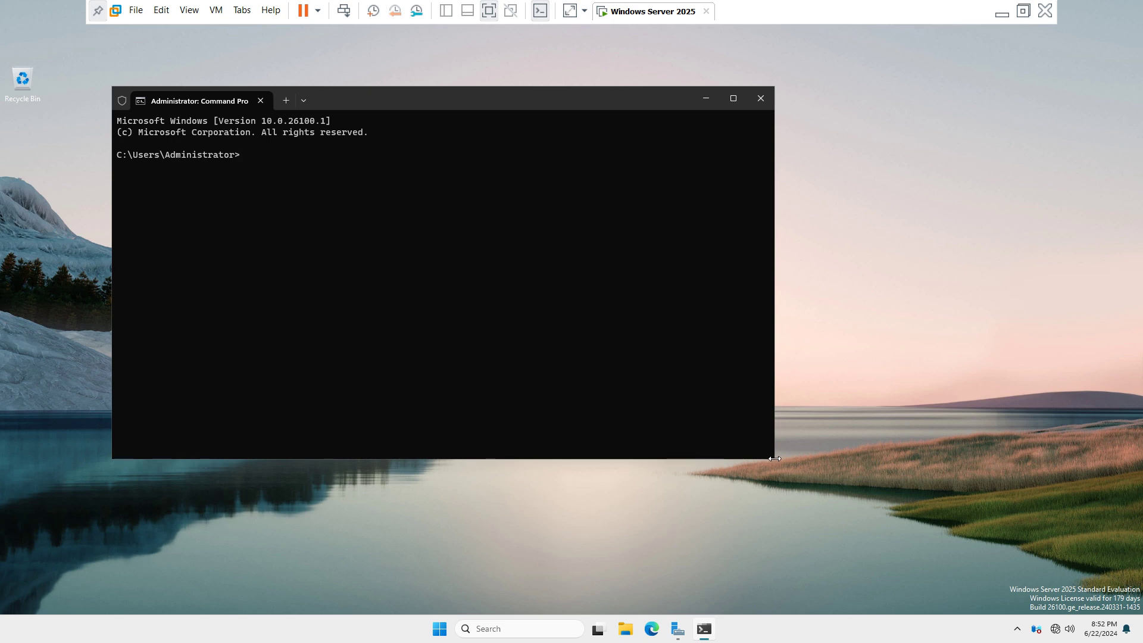
{"action": "left_click_drag", "start_coordinate": [773, 458], "coordinate": [983, 595]}
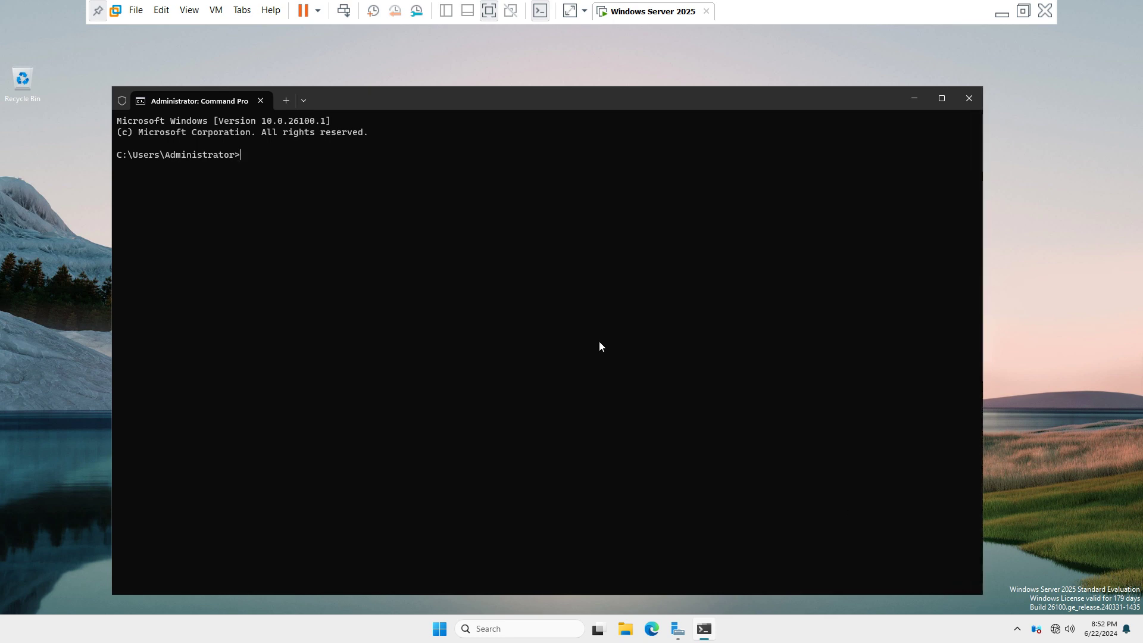
{"action": "type", "text": "wb"}
{"action": "type", "text": "admin start"}
{"action": "type", "text": "system"}
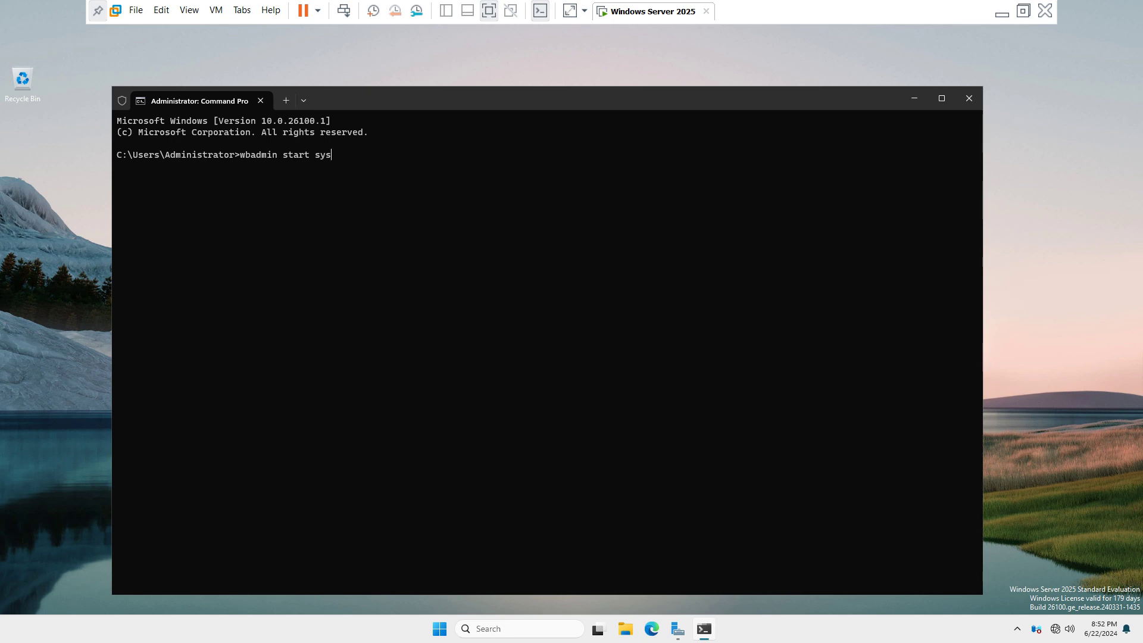
{"action": "key", "text": "BackSpace"}
{"action": "key", "text": "BackSpace"}
{"action": "type", "text": "emstatebackup -backuptarget"}
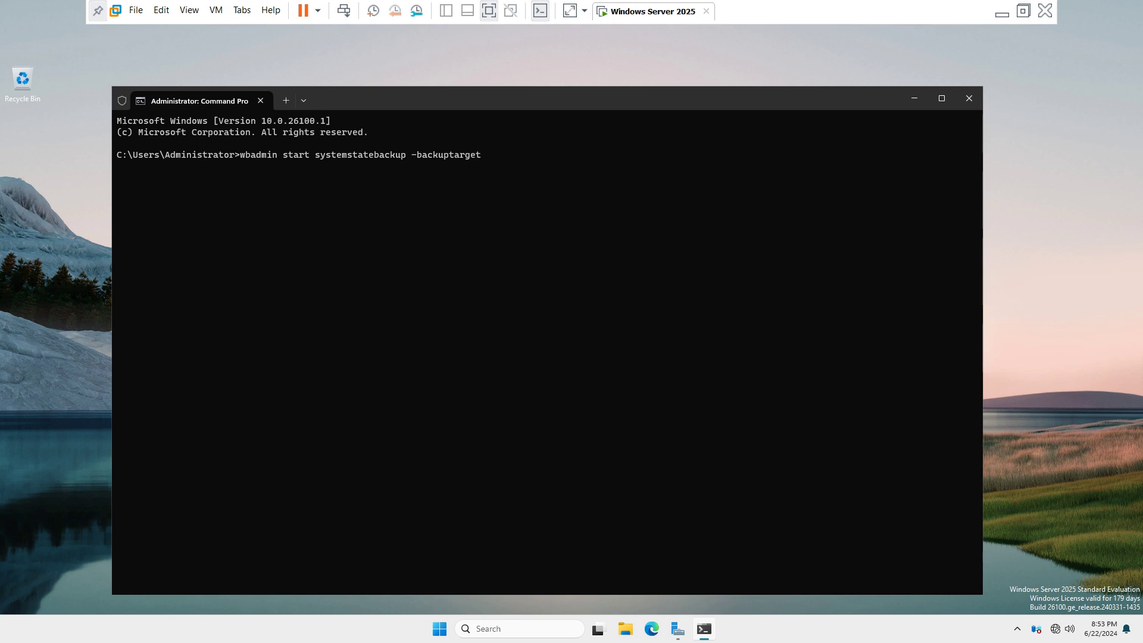
{"action": "type", "text": ":E:"}
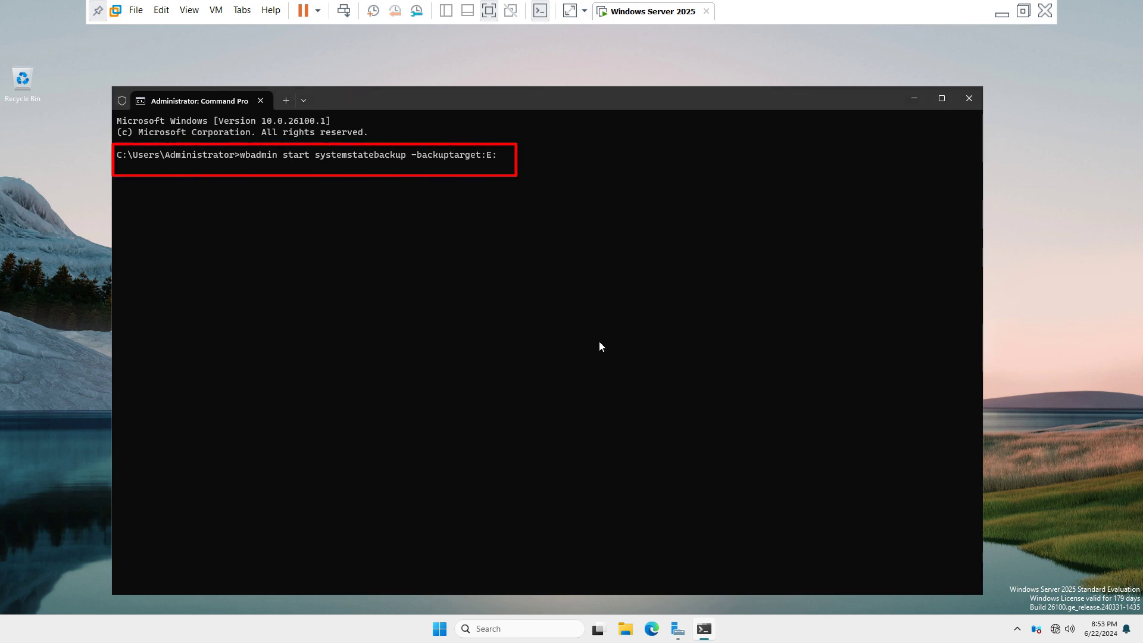
- Check the drives on This PC in File Explorer, close it, then run the wbadmin backup command
{"action": "key", "text": "super+e"}
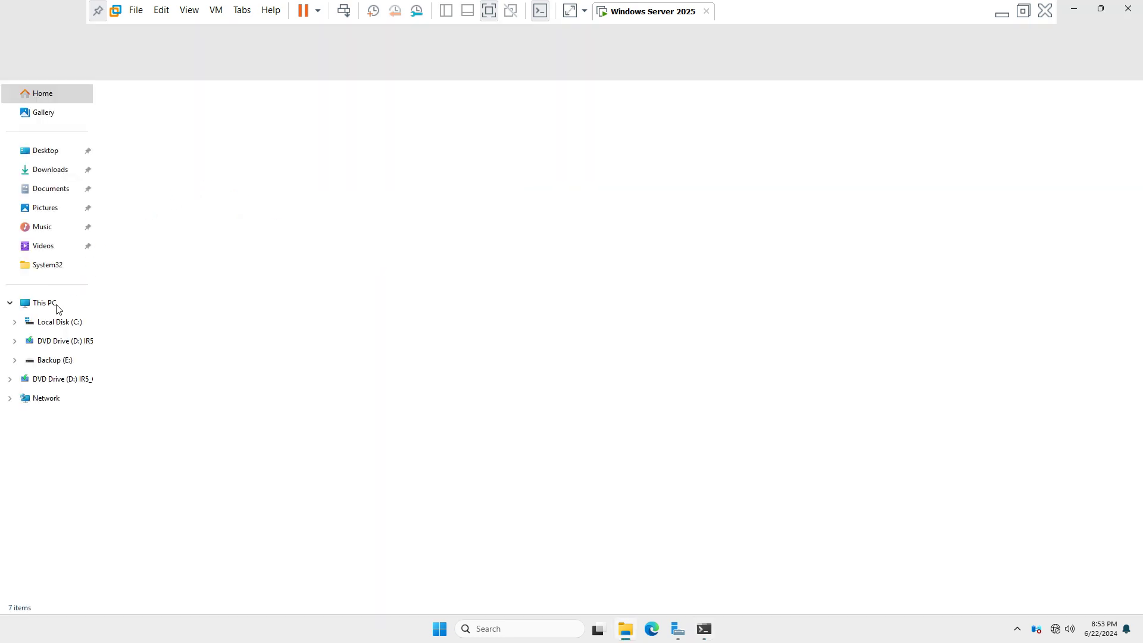
{"action": "left_click", "coordinate": [56, 308]}
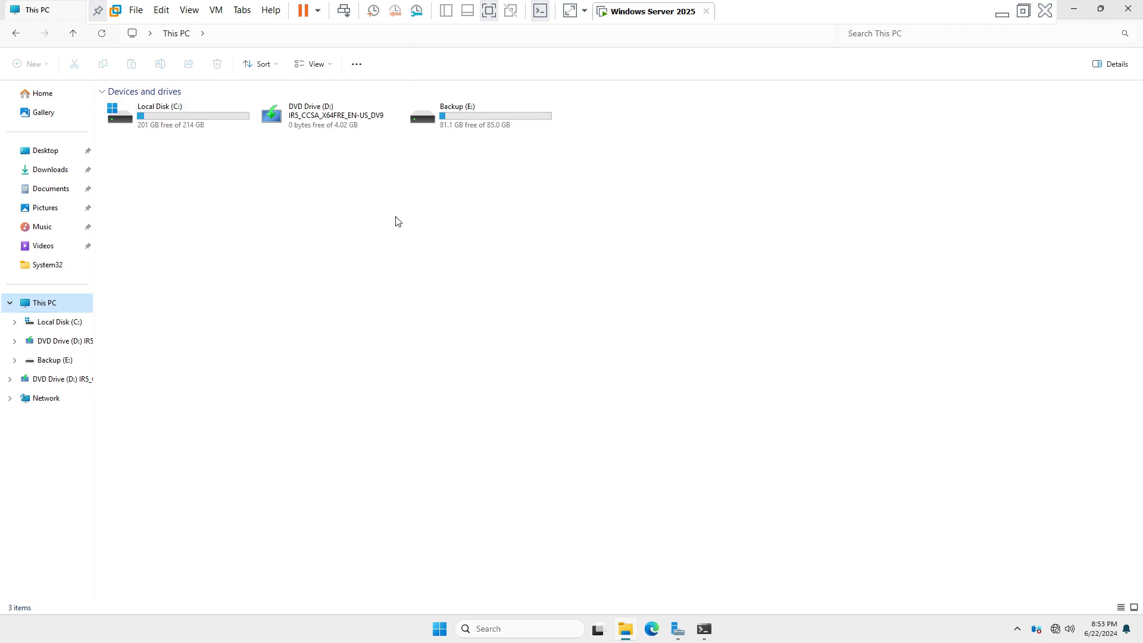
{"action": "left_click", "coordinate": [1126, 14]}
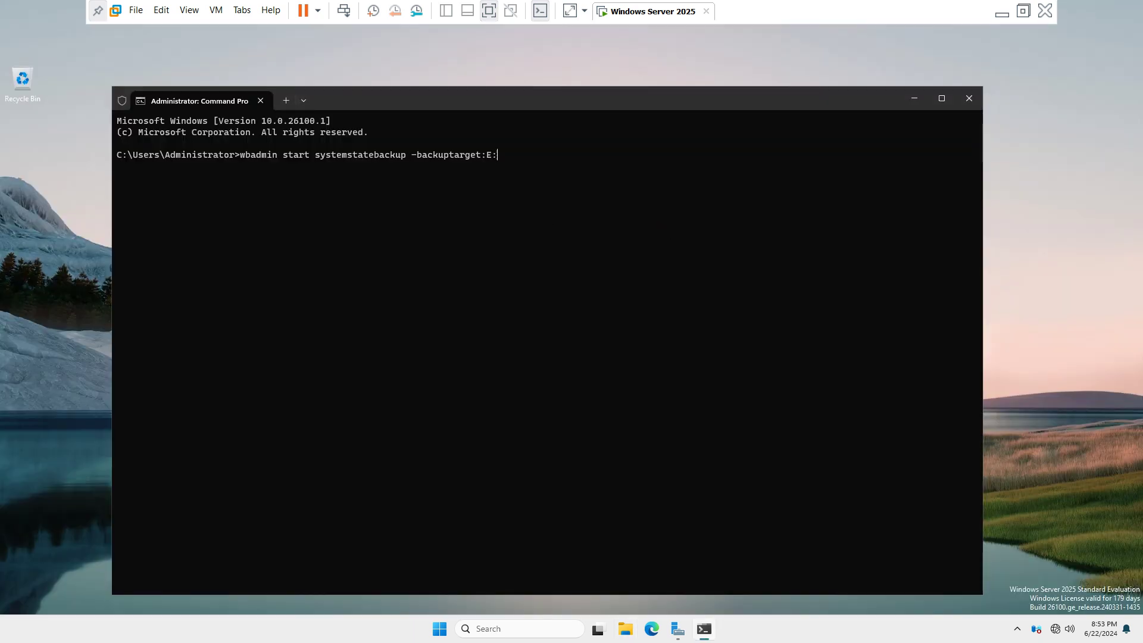
{"action": "key", "text": "Return"}
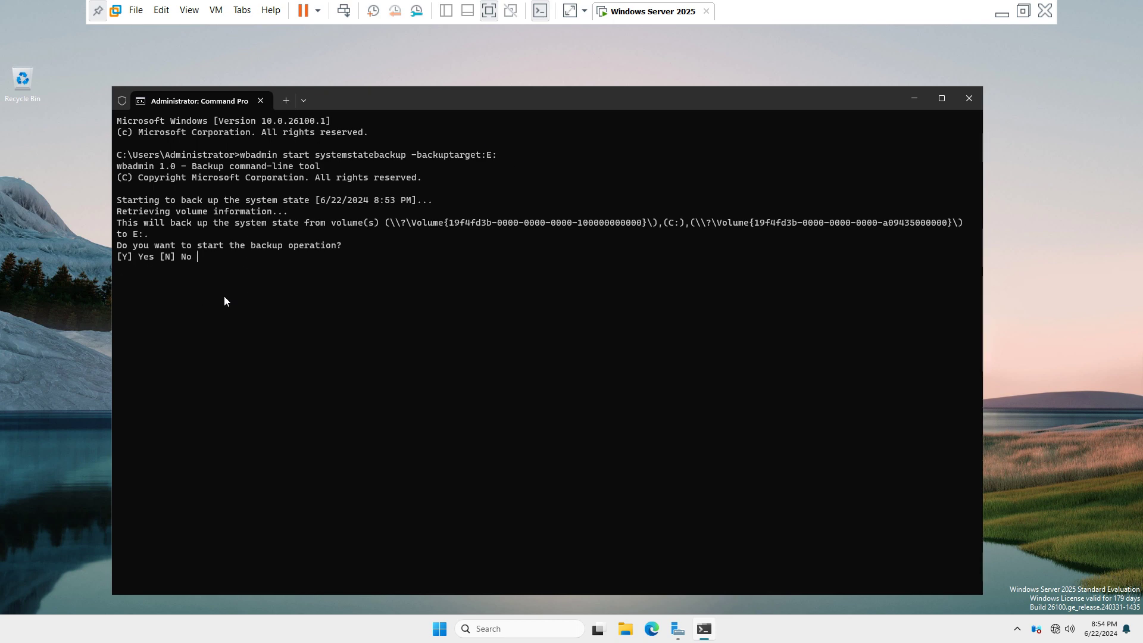
- Answer Y to start the system state backup to E: and let it complete
{"action": "type", "text": "Y"}
{"action": "key", "text": "Return"}
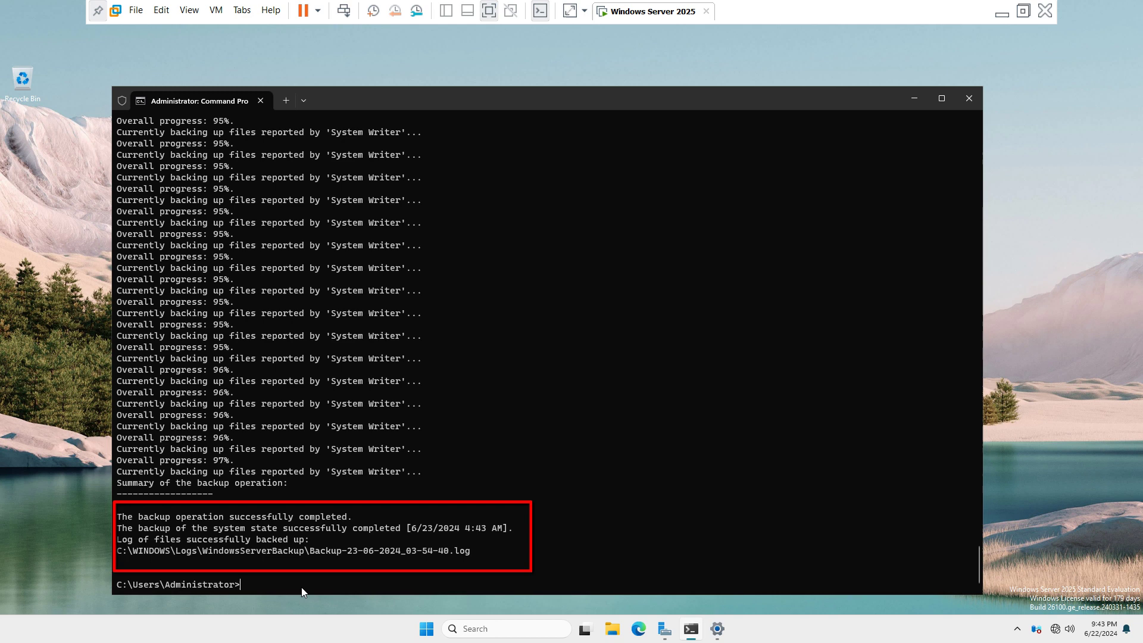
- Clear the screen, run 'wbadmin get versions' showing the 06/23/2024-03:54 backup, then exit
{"action": "type", "text": "cls"}
{"action": "key", "text": "Return"}
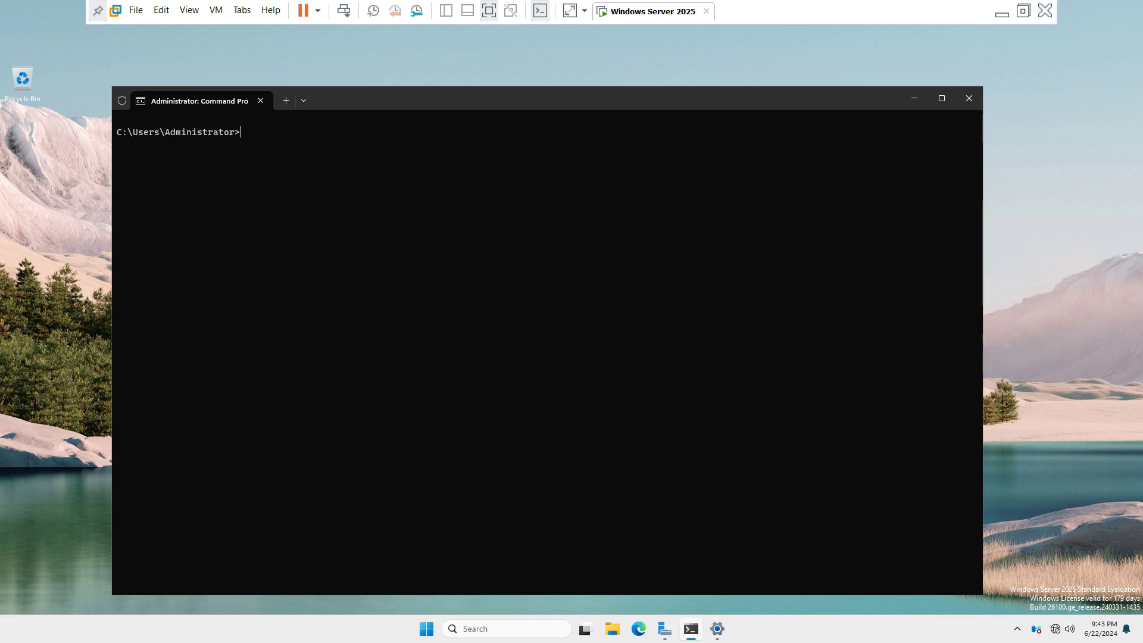
{"action": "type", "text": "wbadmin get versions"}
{"action": "key", "text": "Return"}
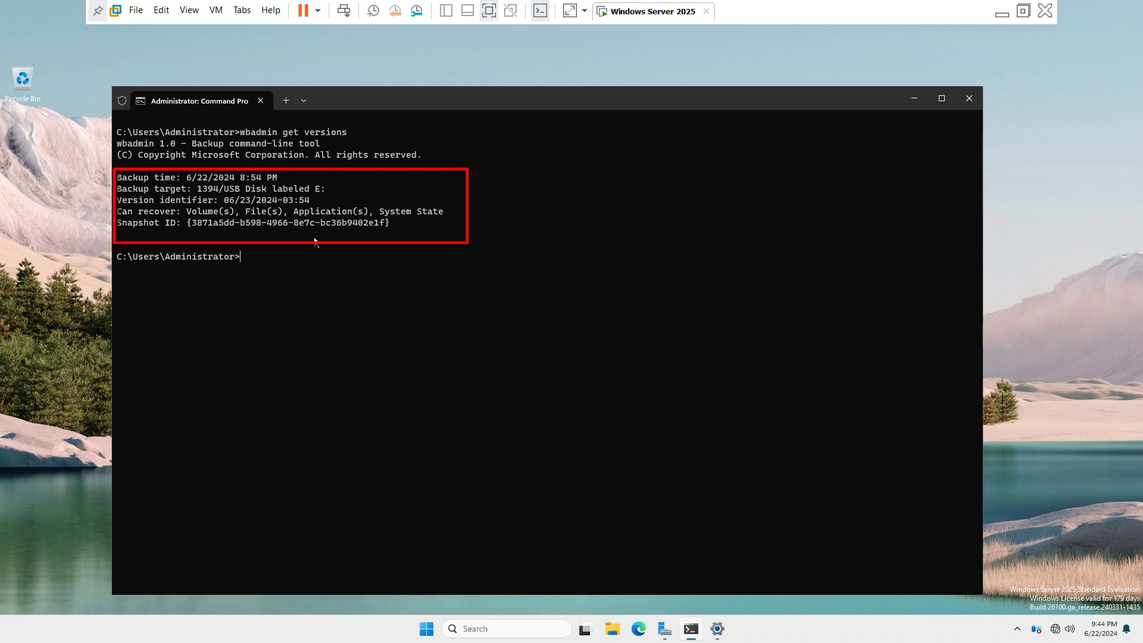
{"action": "type", "text": "exit"}
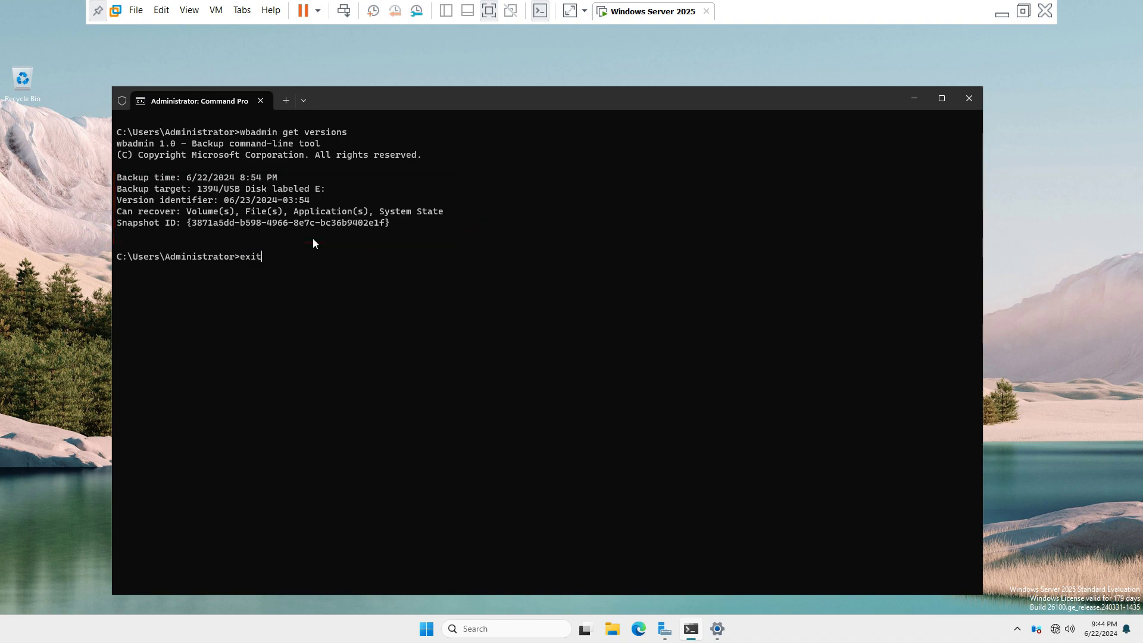
{"action": "key", "text": "Return"}
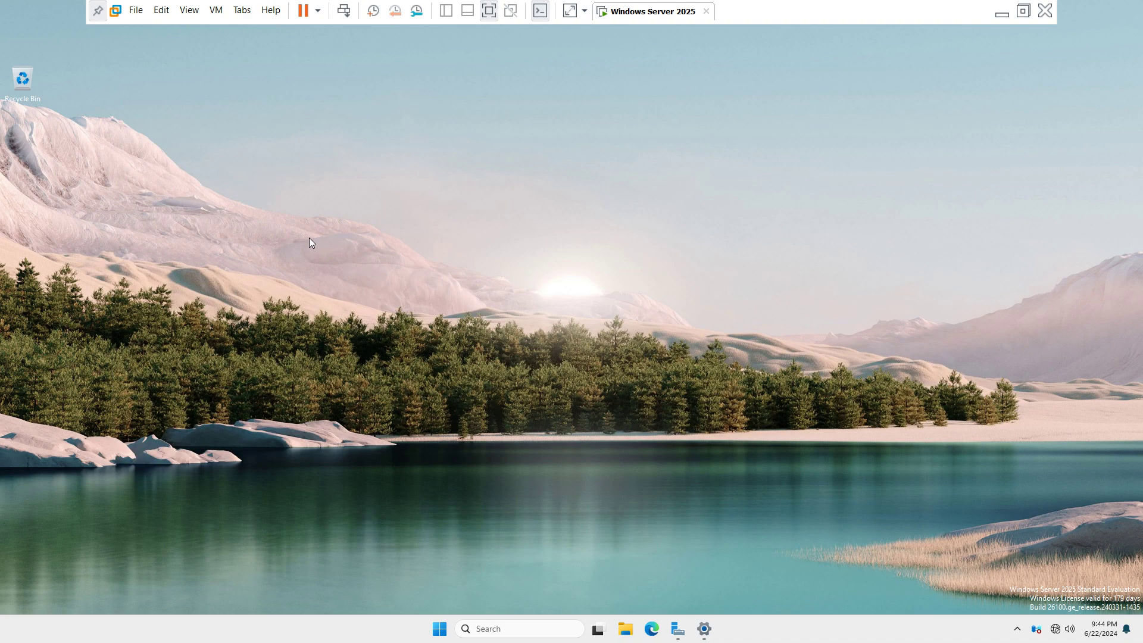
{"action": "key", "text": "super+e"}
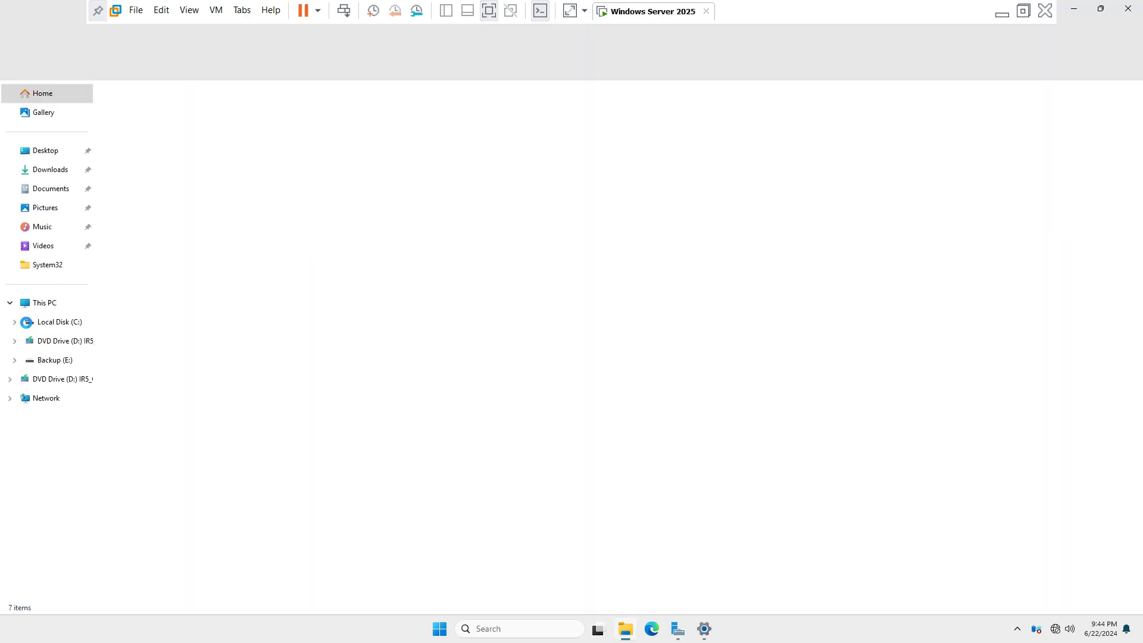
{"action": "left_click", "coordinate": [41, 304]}
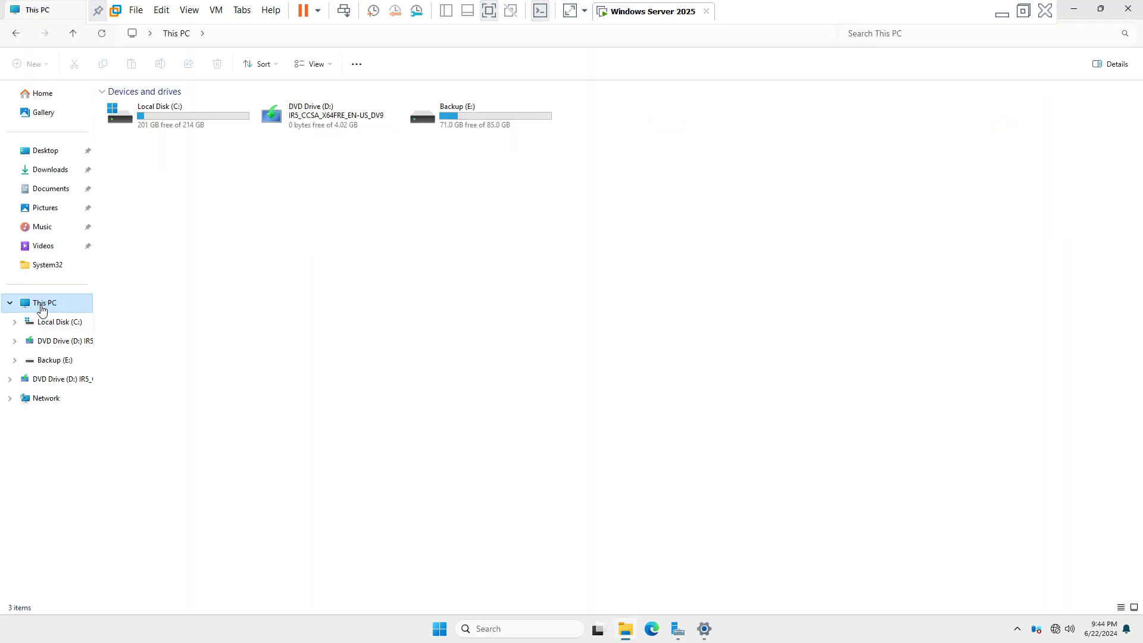
{"action": "double_click", "coordinate": [465, 129]}
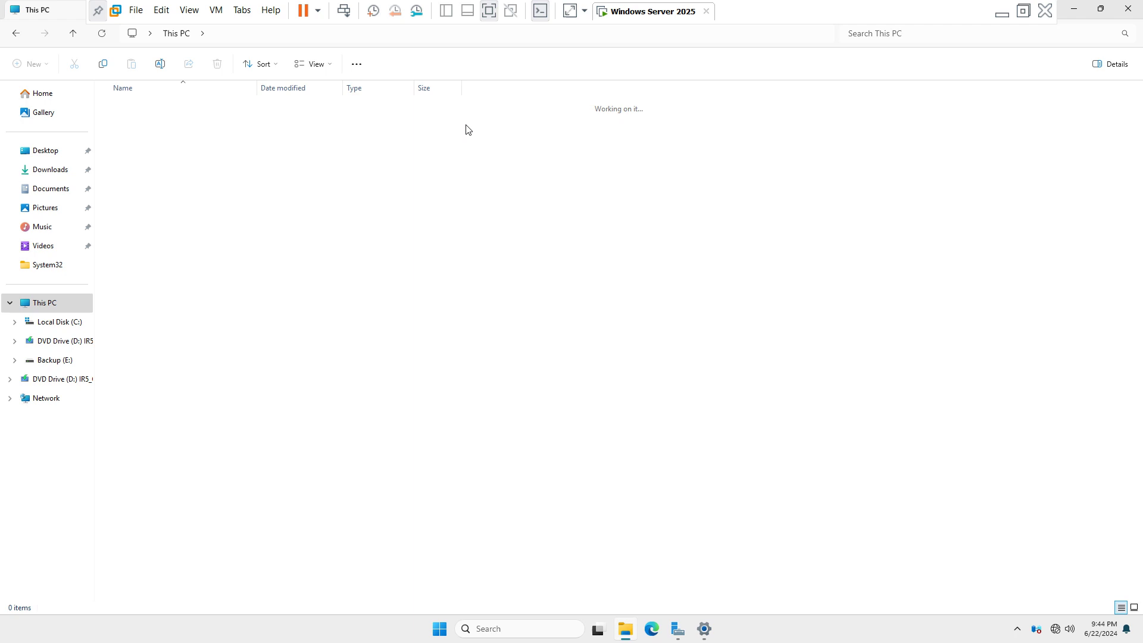
{"action": "left_click", "coordinate": [167, 127]}
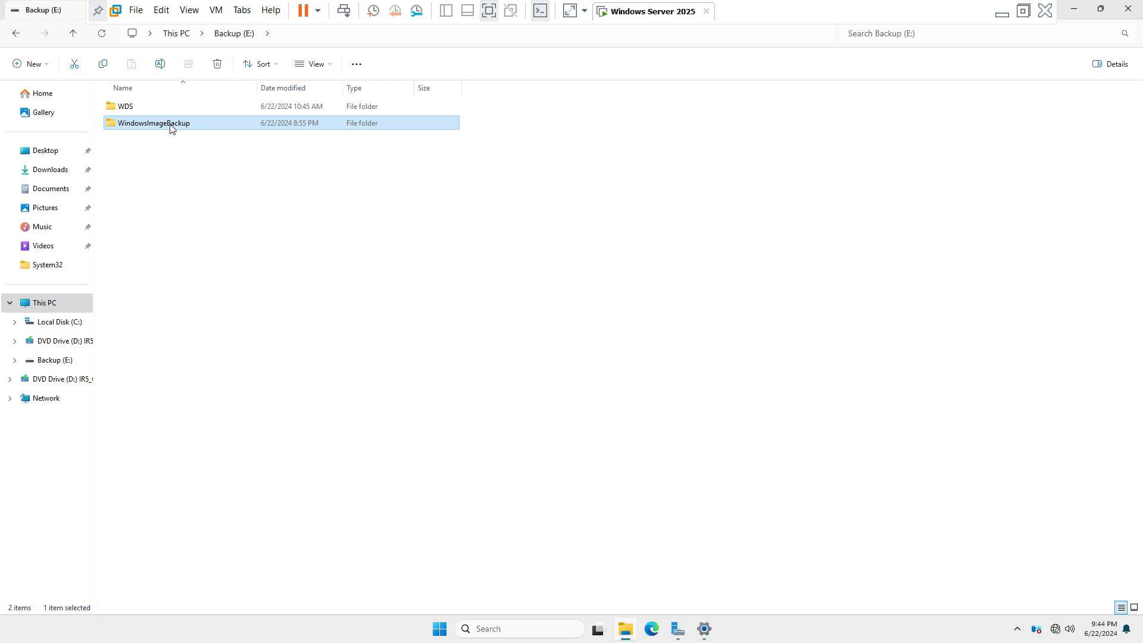
{"action": "right_click", "coordinate": [171, 128]}
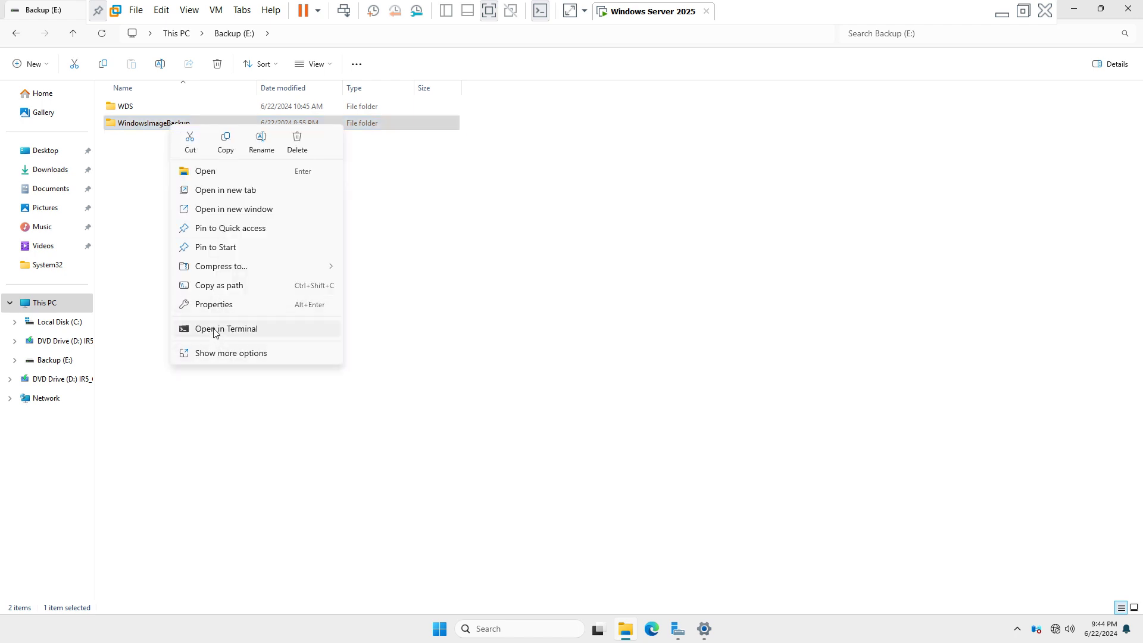
{"action": "left_click", "coordinate": [209, 309]}
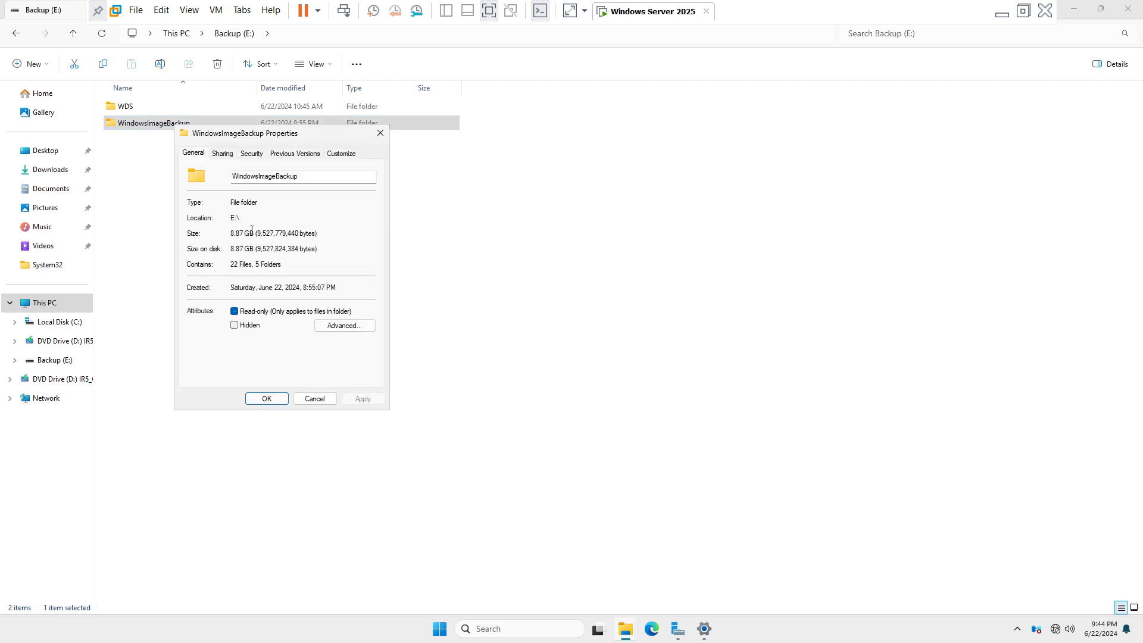
{"action": "left_click_drag", "start_coordinate": [254, 233], "coordinate": [227, 235]}
{"action": "left_click", "coordinate": [314, 398]}
{"action": "key", "text": "super+d"}
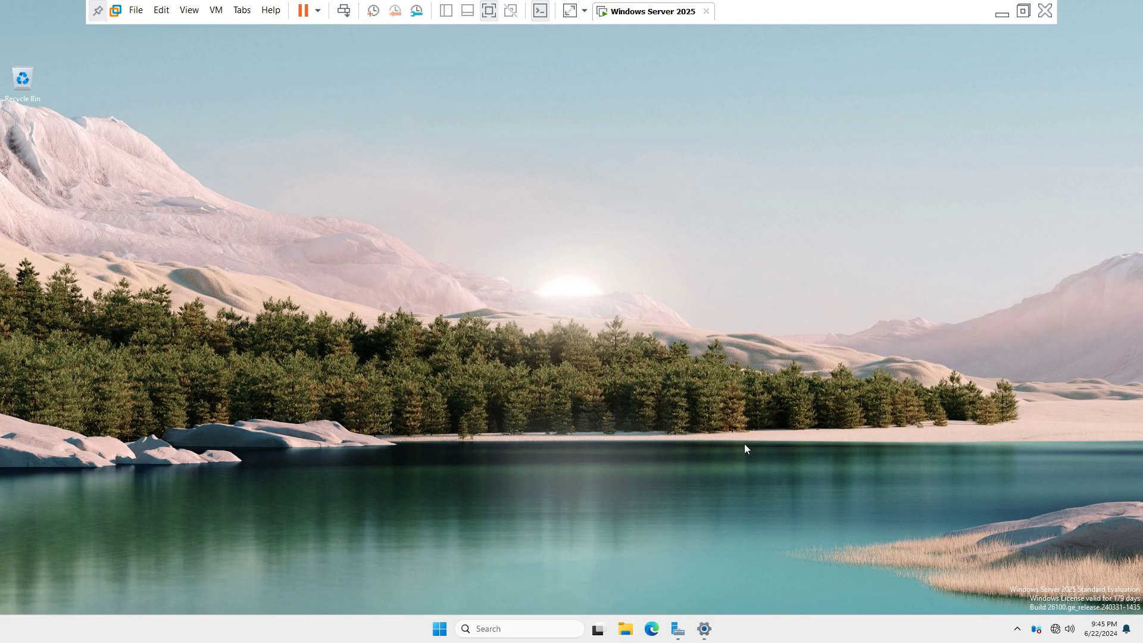
- Launch Windows Server Backup from Server Manager's Tools to see the one successful backup
{"action": "mouse_move", "coordinate": [708, 630]}
{"action": "left_click", "coordinate": [676, 629]}
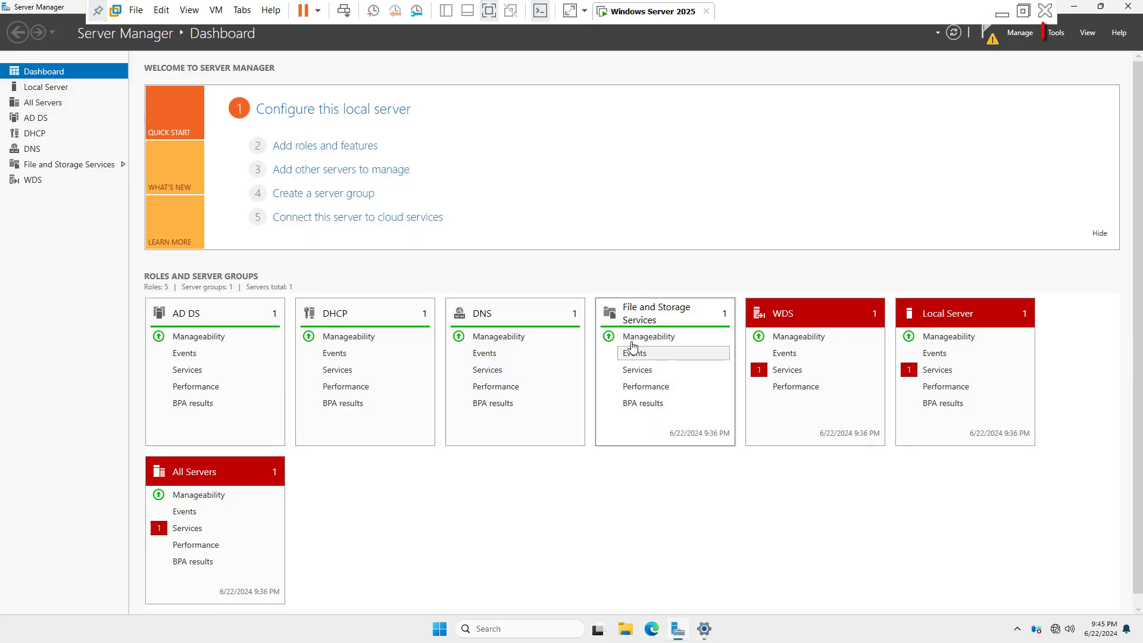
{"action": "left_click", "coordinate": [1055, 32]}
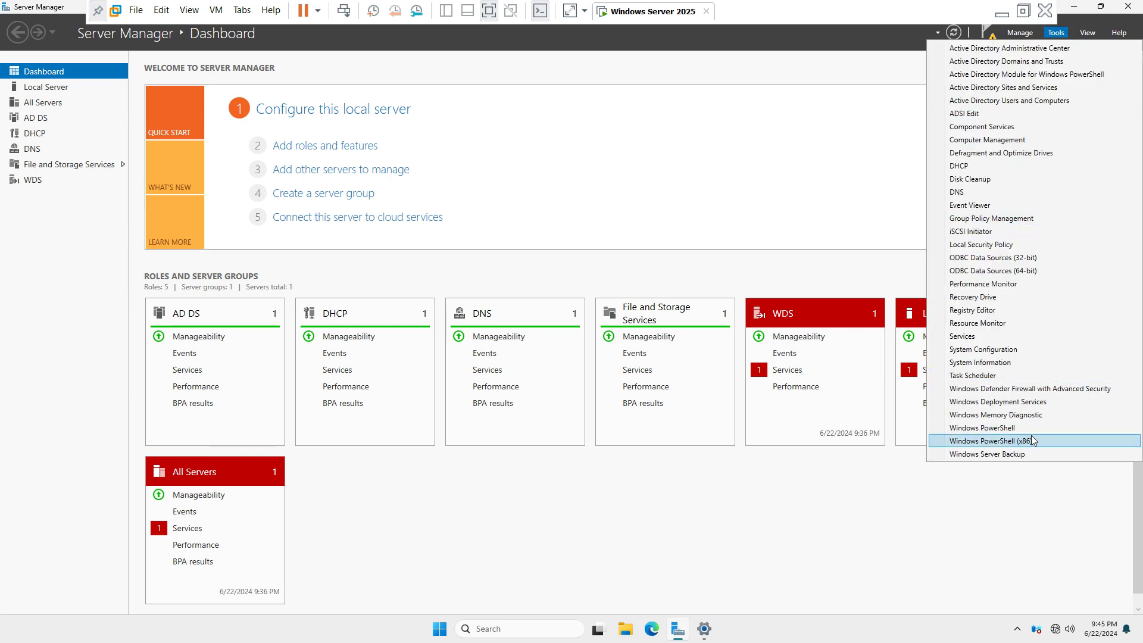
{"action": "left_click", "coordinate": [1005, 455]}
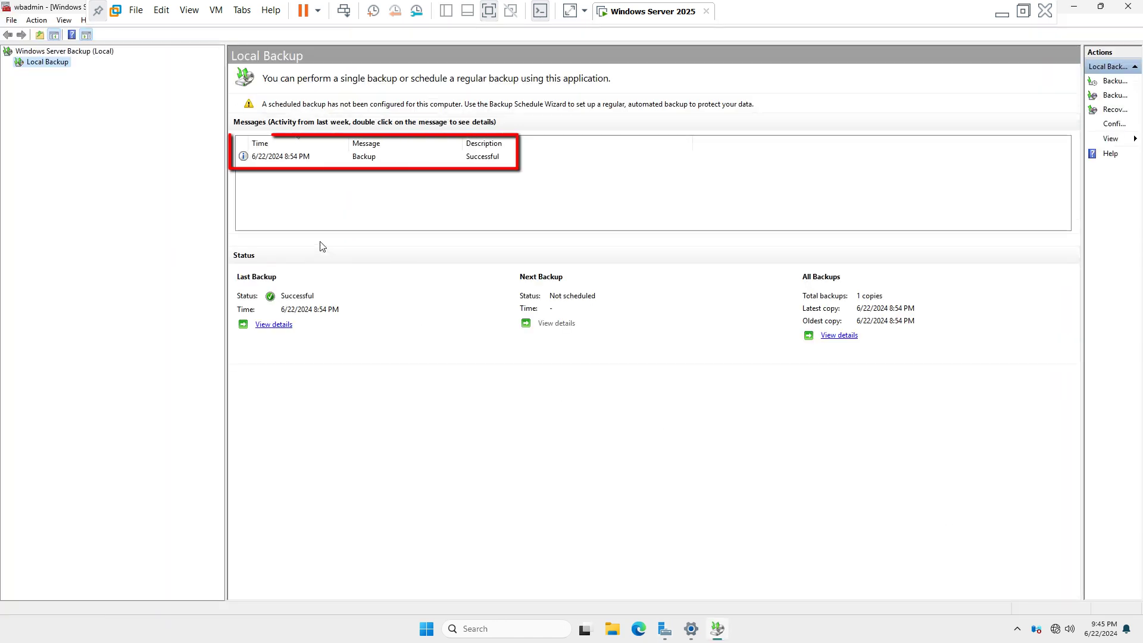
- Open the last backup's details and show System state as Completed to E: with 8.55 GB transferred
{"action": "left_click", "coordinate": [281, 160]}
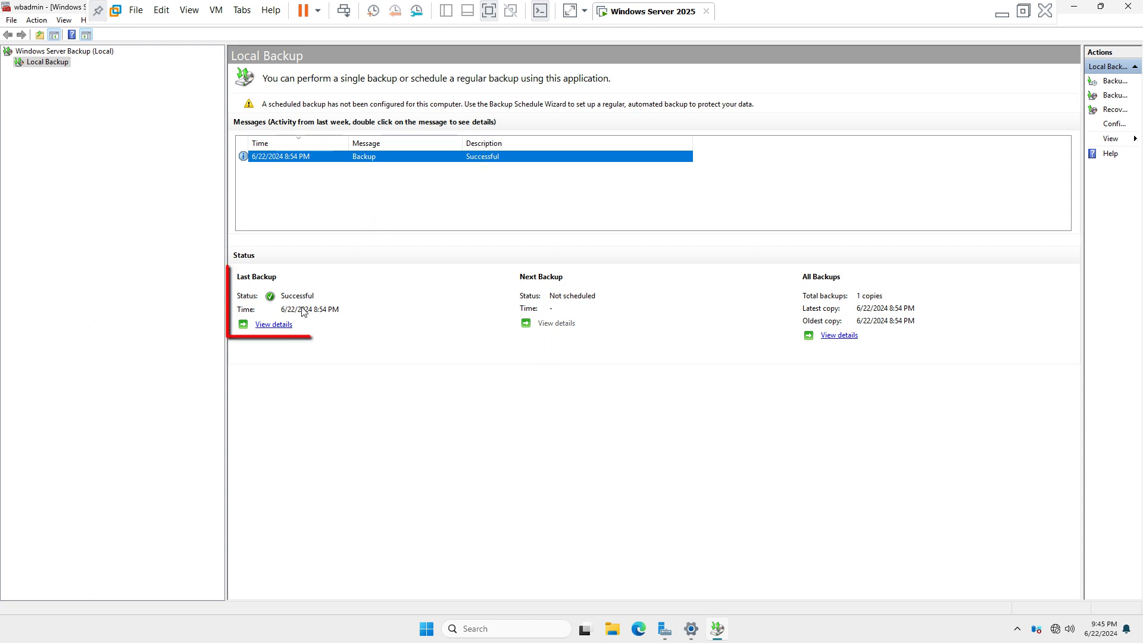
{"action": "left_click", "coordinate": [275, 326]}
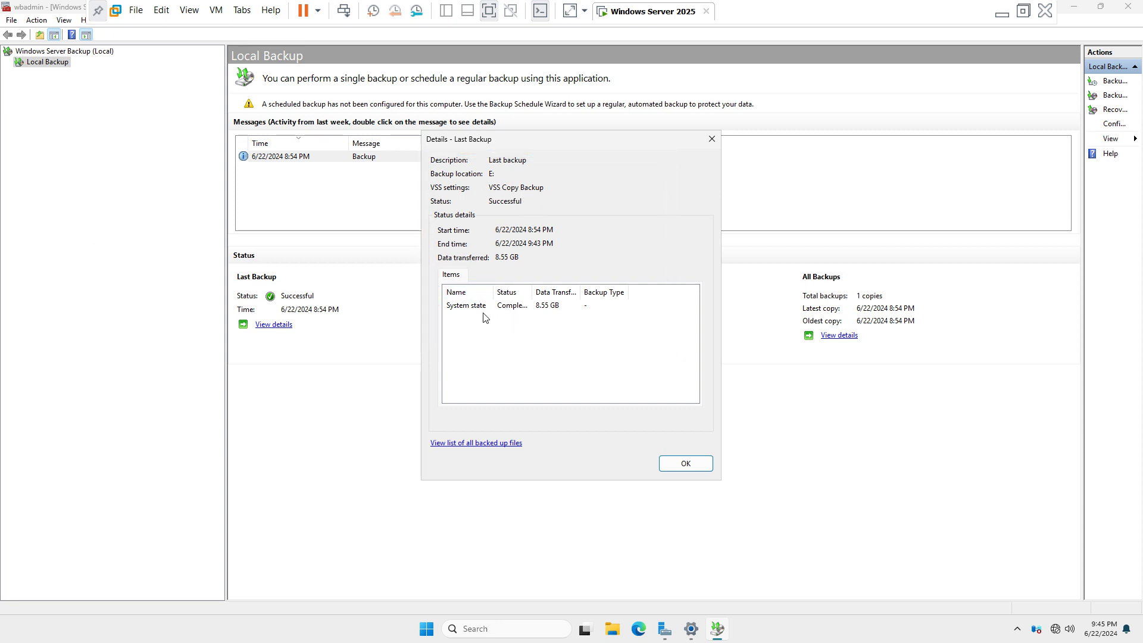
{"action": "left_click", "coordinate": [468, 307]}
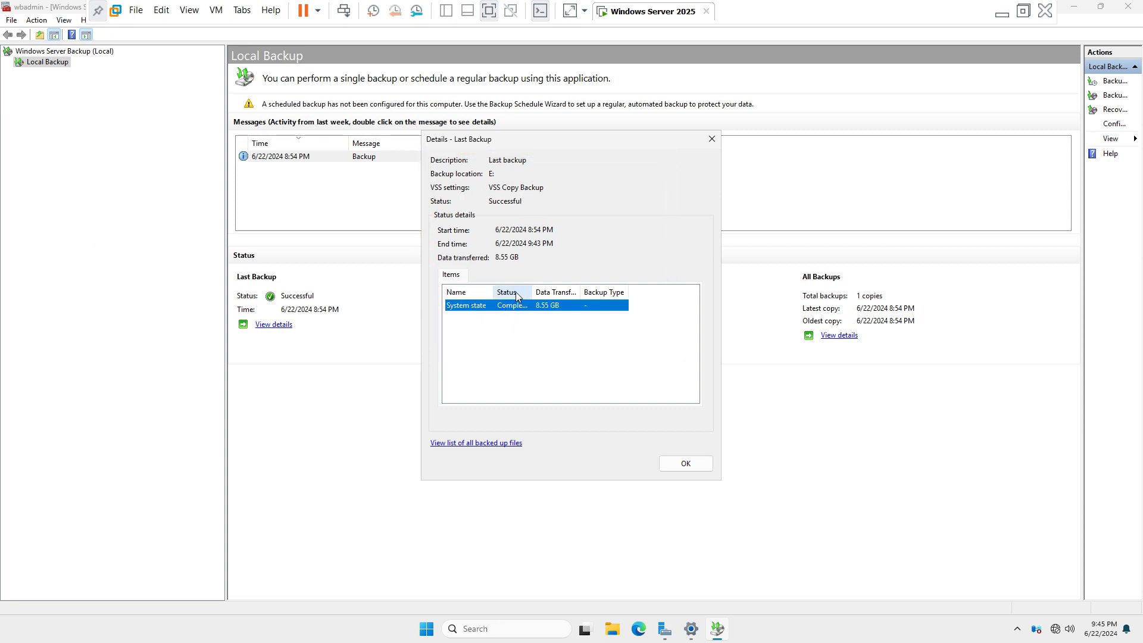
{"action": "left_click_drag", "start_coordinate": [532, 292], "coordinate": [556, 292]}
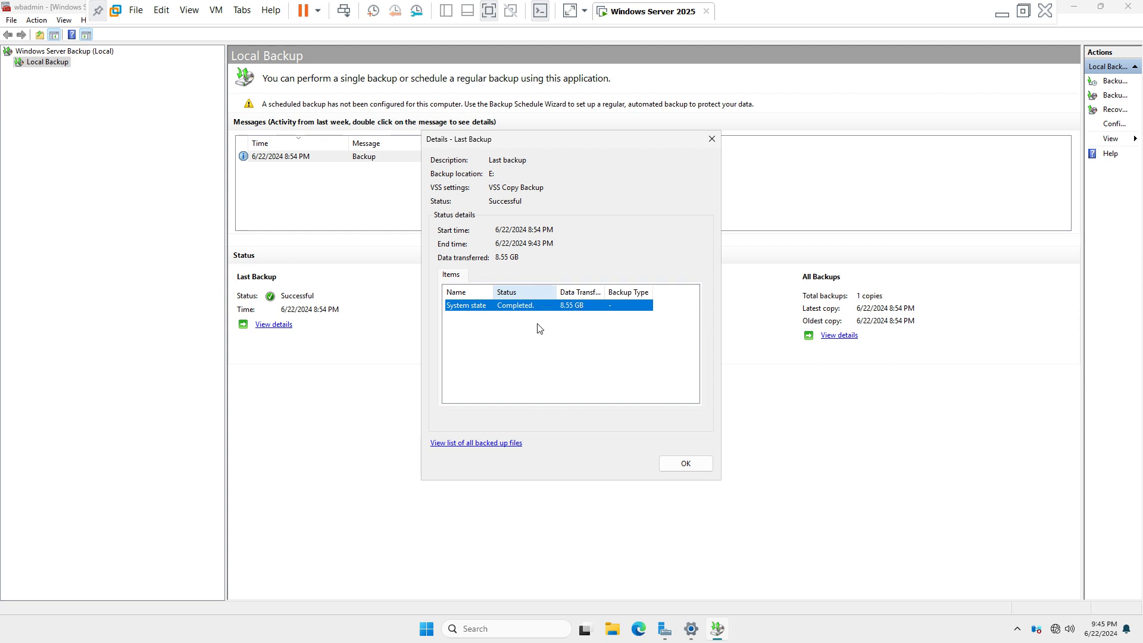